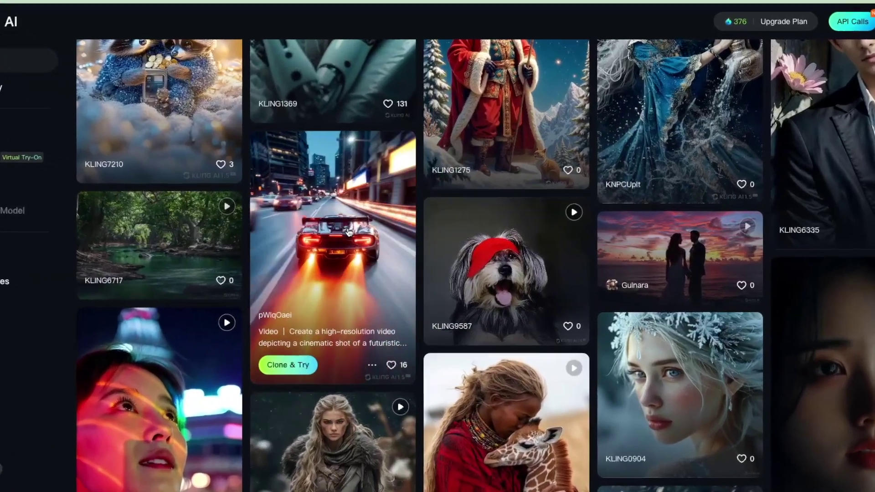
# Browse the Home gallery, viewing the giraffe, KLING2971 witch and Happy Girl creation details.
pyautogui.scroll(-5, 348, 232)
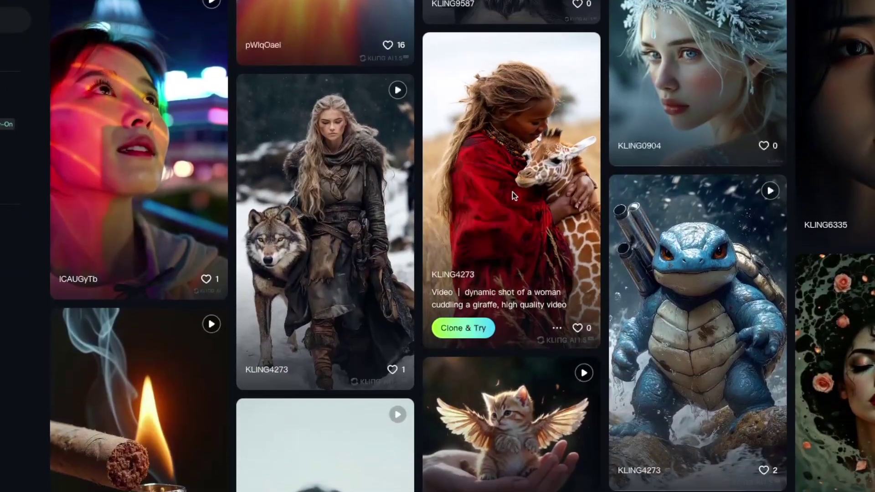
pyautogui.click(512, 189)
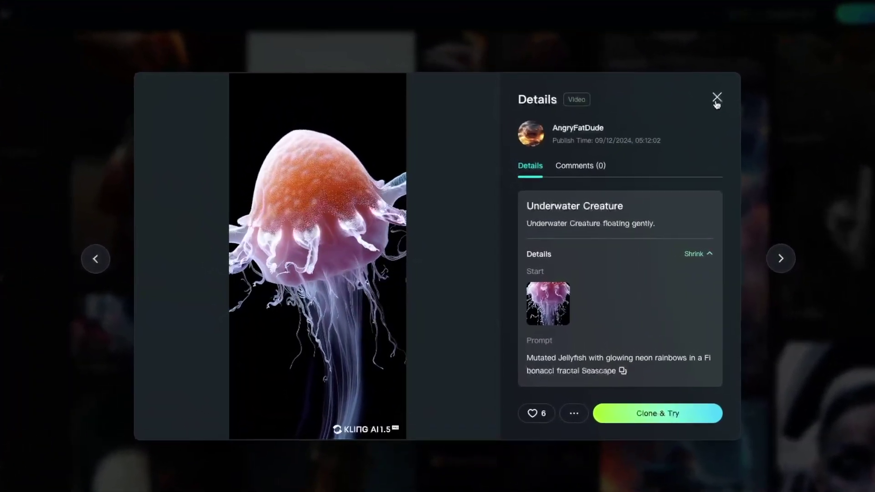
pyautogui.click(717, 99)
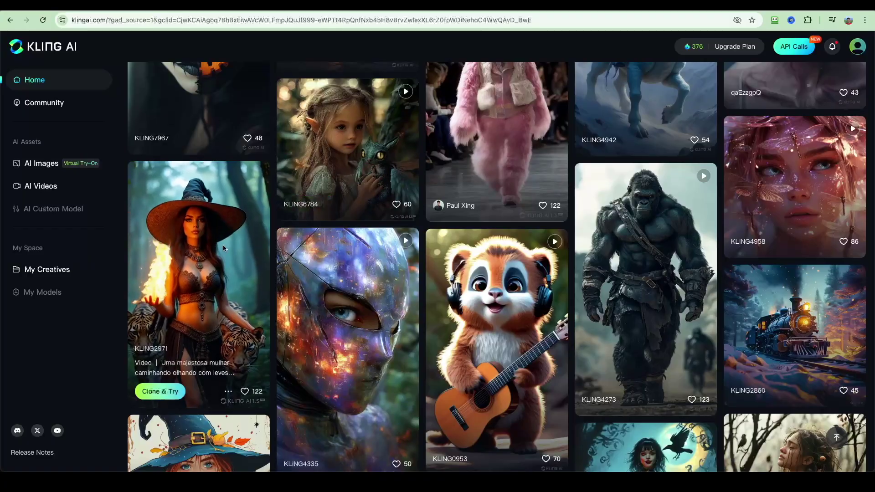
pyautogui.click(224, 248)
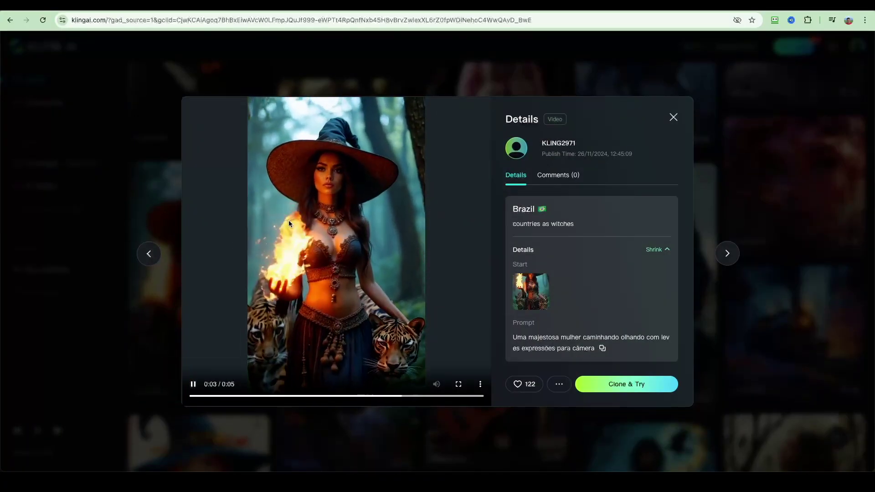
pyautogui.press('Escape')
pyautogui.click(660, 190)
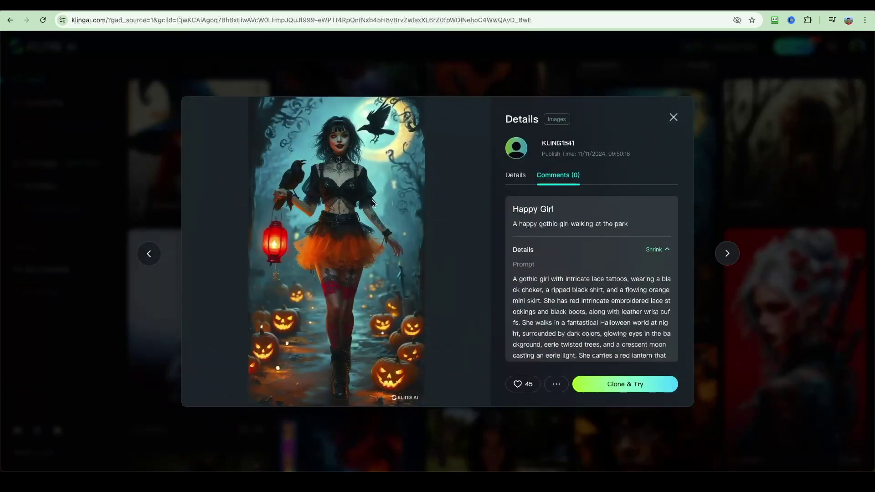
pyautogui.click(673, 117)
# Preview the Model at the pool video, then open the KLING2624 paint-roller wall image.
pyautogui.scroll(-4, 478, 220)
pyautogui.click(477, 221)
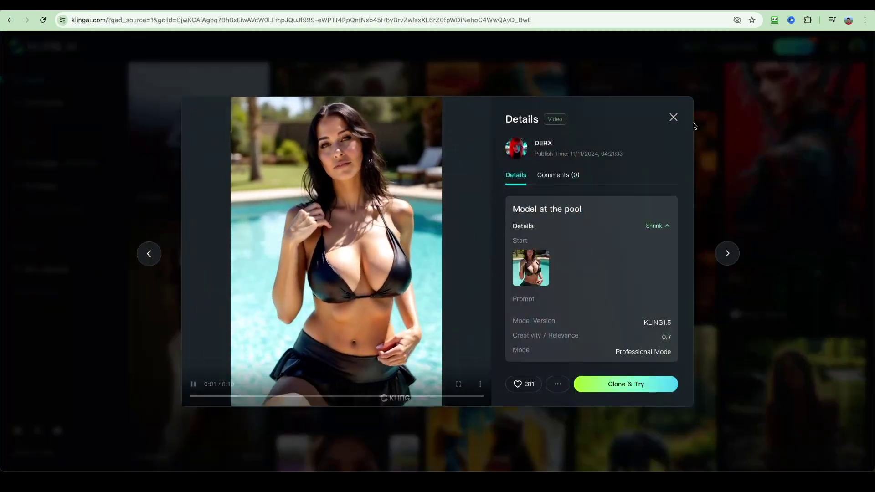
pyautogui.click(673, 119)
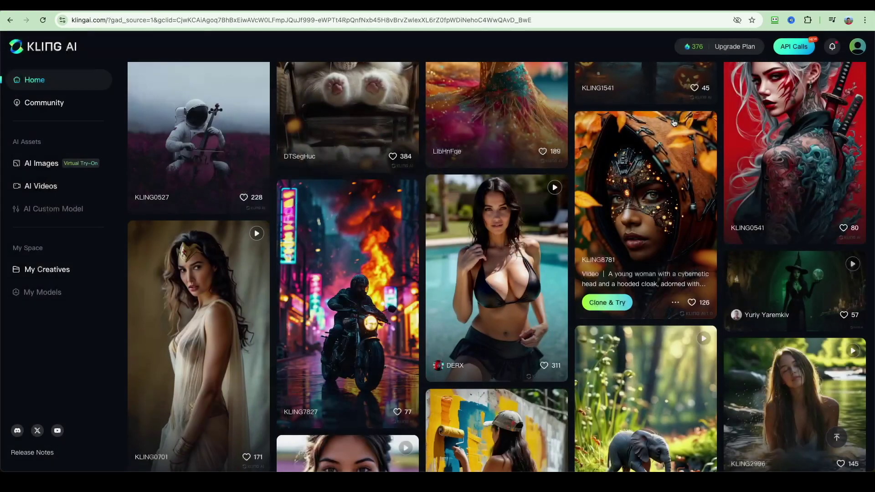
pyautogui.scroll(-5, 377, 221)
pyautogui.scroll(-2, 377, 221)
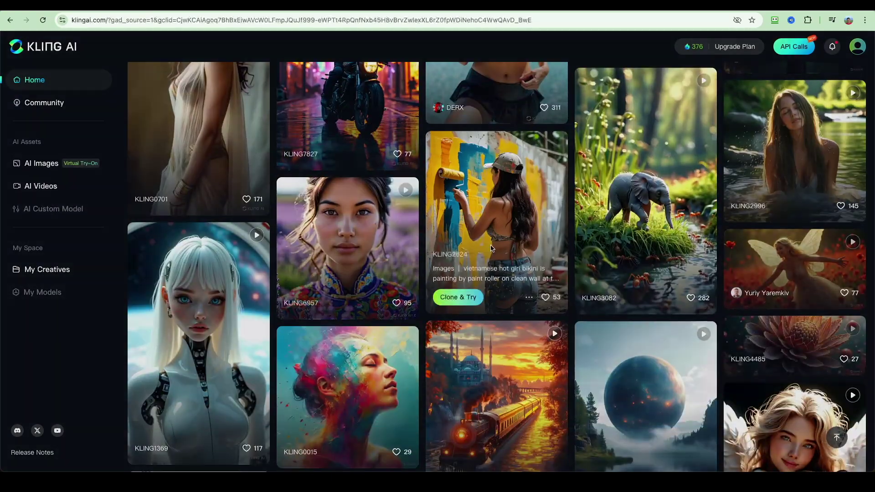
pyautogui.click(482, 237)
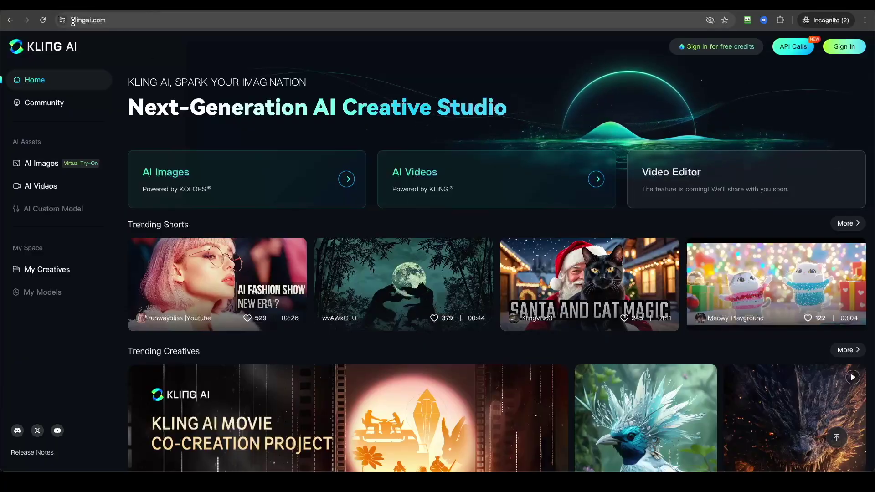
pyautogui.scroll(-3, 590, 269)
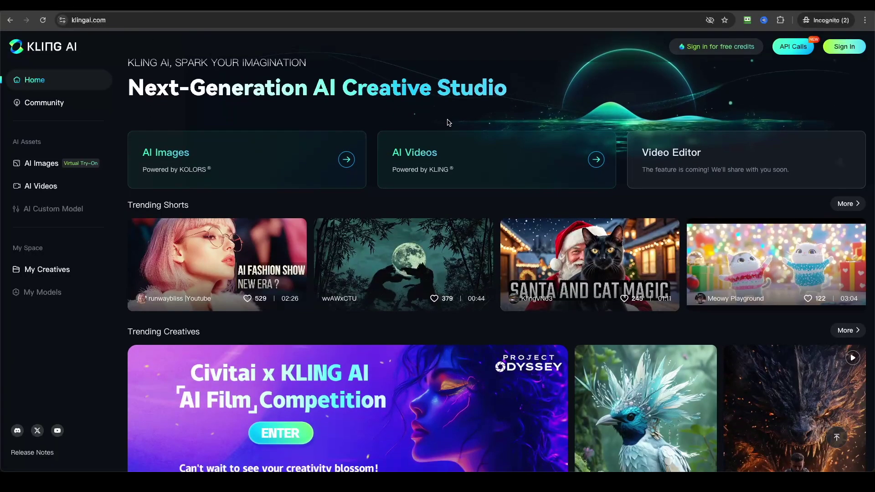
pyautogui.scroll(3, 590, 269)
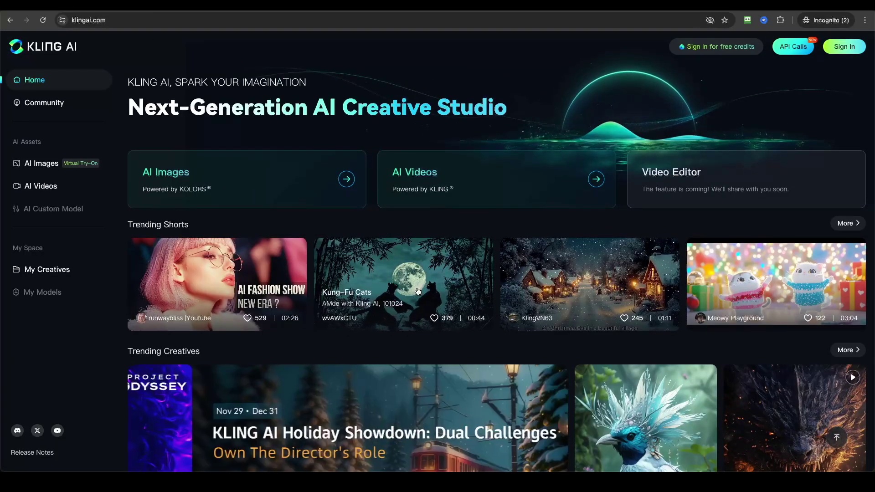
pyautogui.scroll(-10, 472, 174)
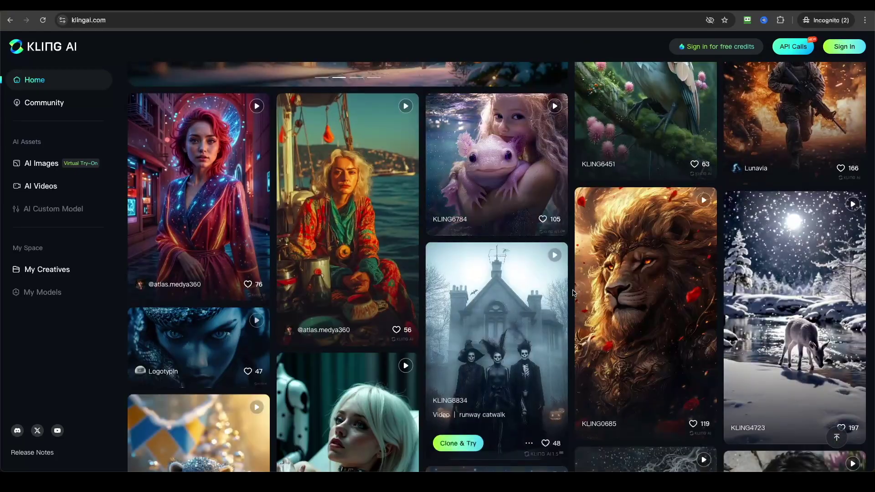
pyautogui.scroll(-4, 337, 255)
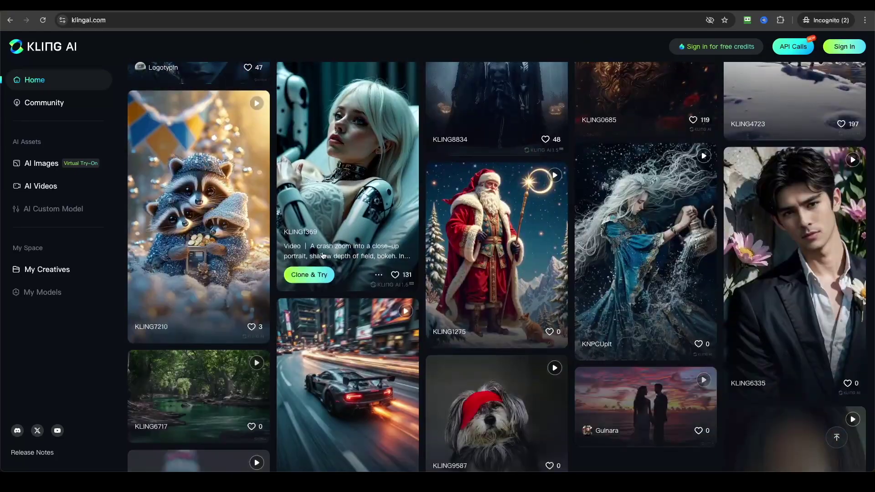
pyautogui.scroll(13, 328, 258)
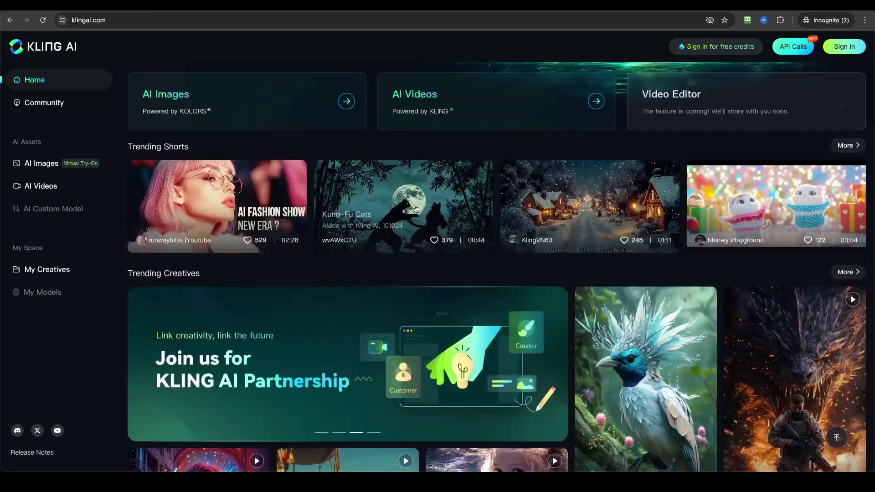
pyautogui.click(844, 49)
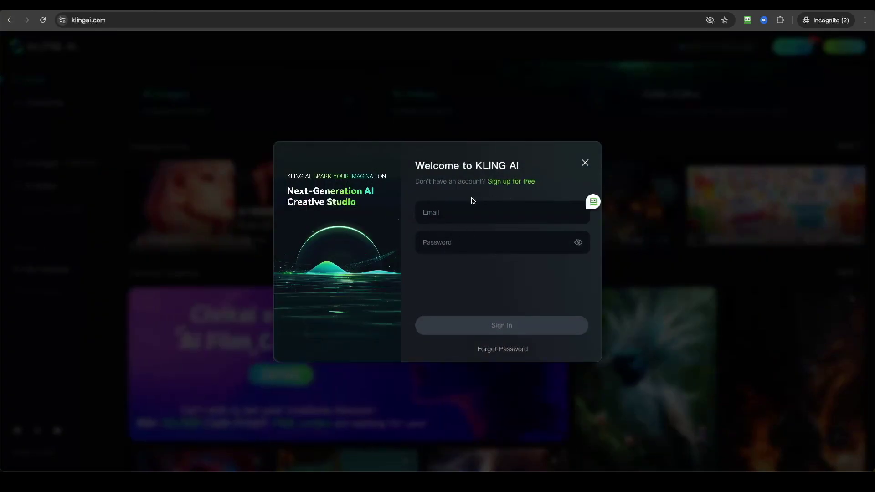
pyautogui.click(504, 183)
pyautogui.click(452, 213)
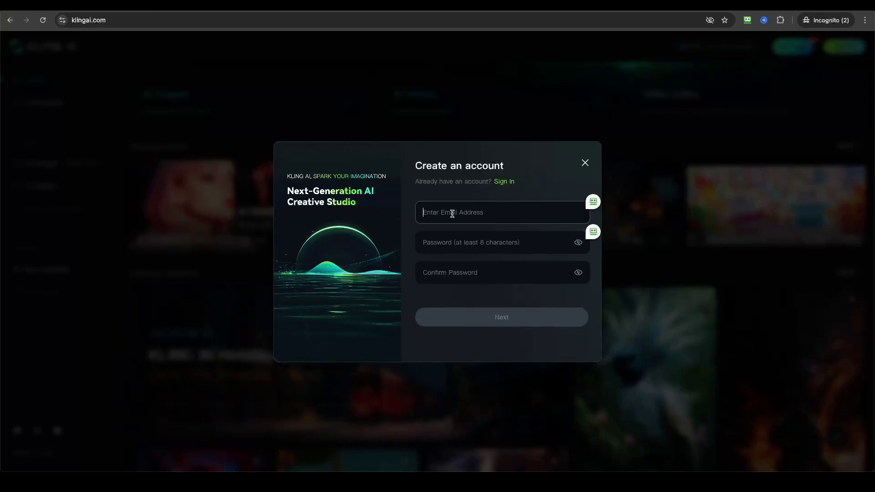
pyautogui.click(457, 240)
pyautogui.click(453, 272)
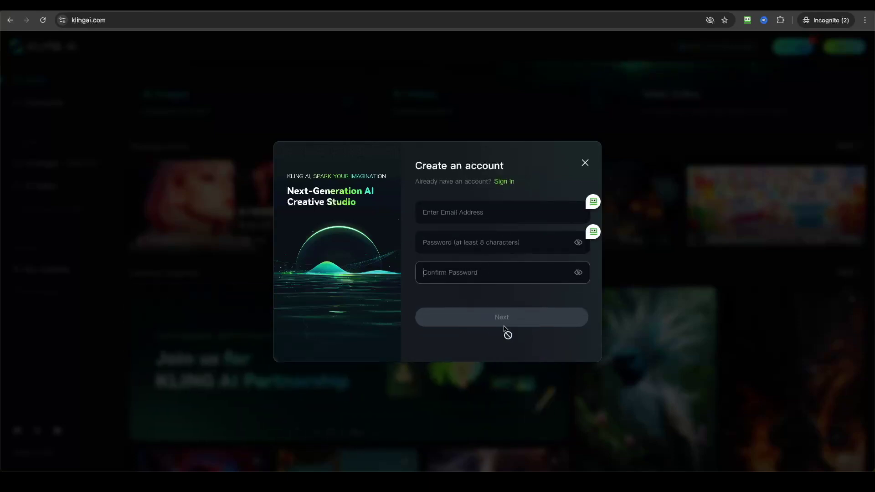
pyautogui.click(585, 163)
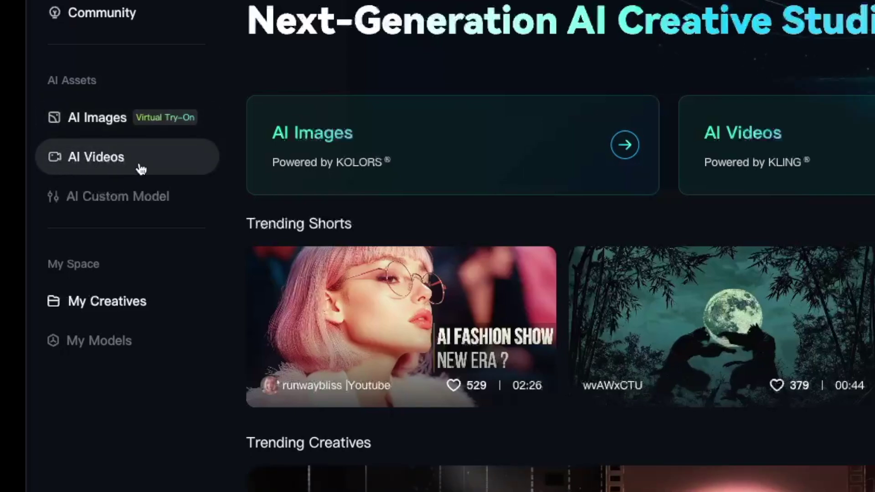
# Go to AI Videos, compare Image to Video and Text to Video, and settle on Text to Video.
pyautogui.click(104, 171)
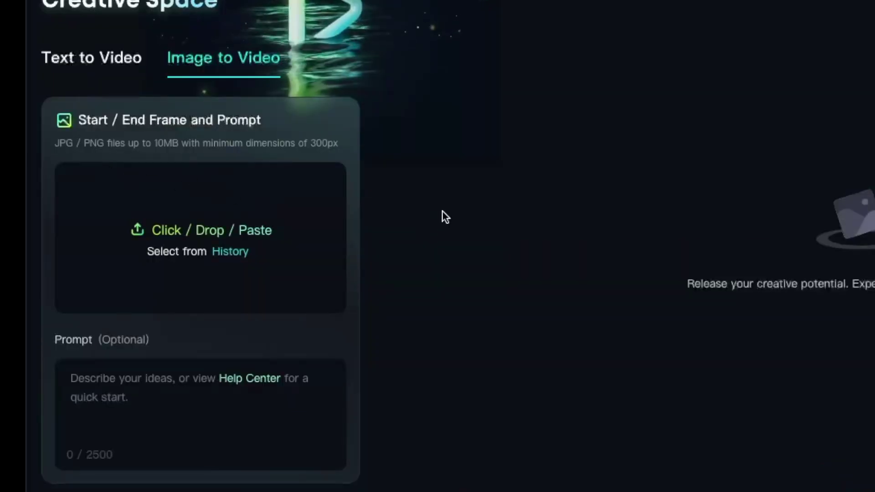
pyautogui.click(115, 62)
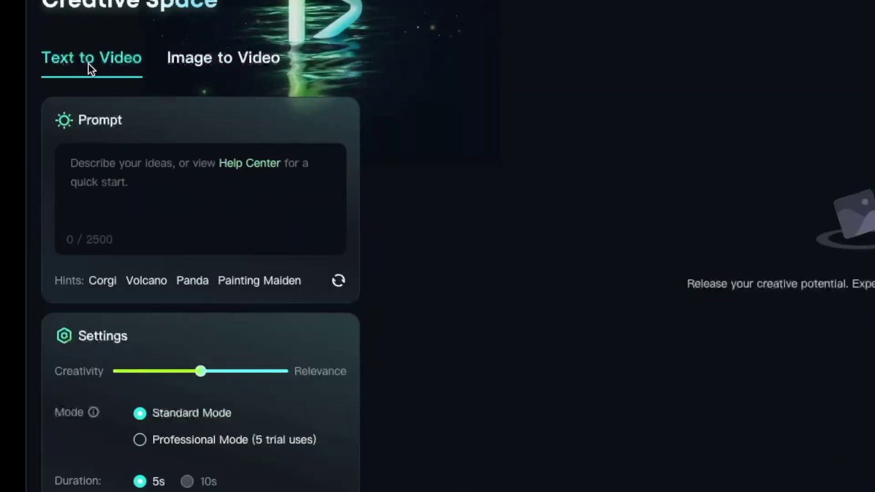
pyautogui.click(80, 159)
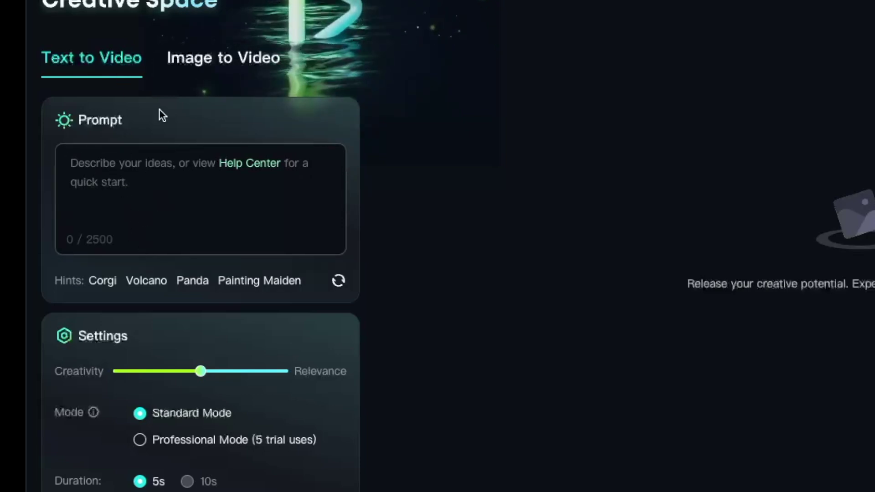
pyautogui.click(201, 62)
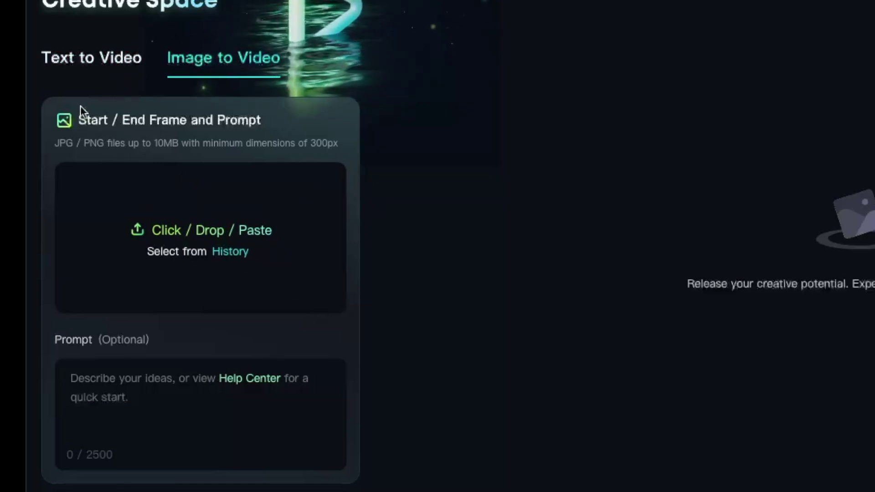
pyautogui.click(104, 60)
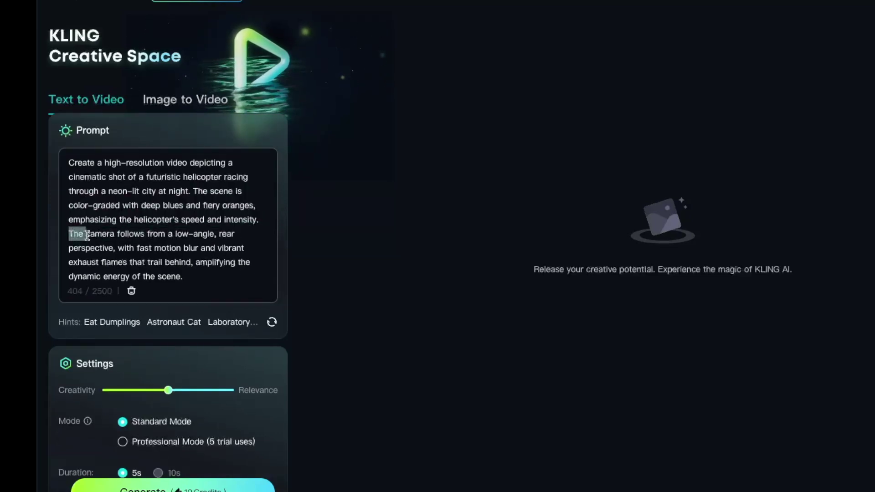
# Add Cinematic, Anime, Classic and Grunge video style lines, then keep only Grunge Video Style.
pyautogui.moveTo(117, 235); pyautogui.dragTo(205, 238)
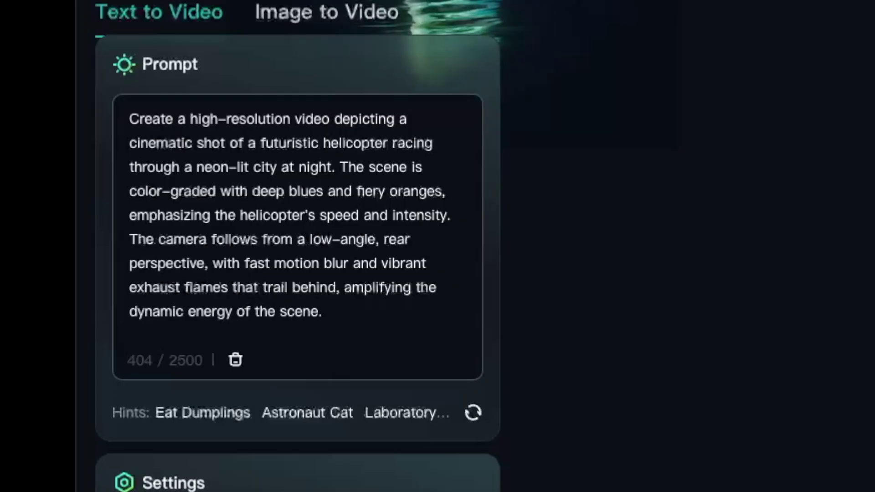
pyautogui.press('Return')
pyautogui.write('Cinematic Video Style')
pyautogui.press('Return')
pyautogui.write('Anime Video Style')
pyautogui.press('Return')
pyautogui.write('Classic Video Style')
pyautogui.press('Return')
pyautogui.write('Grunge Video Styl')
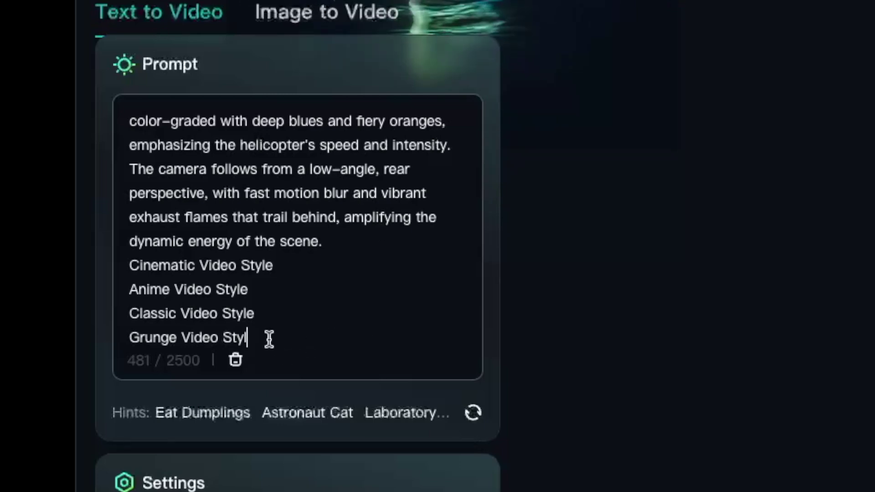
pyautogui.write('e')
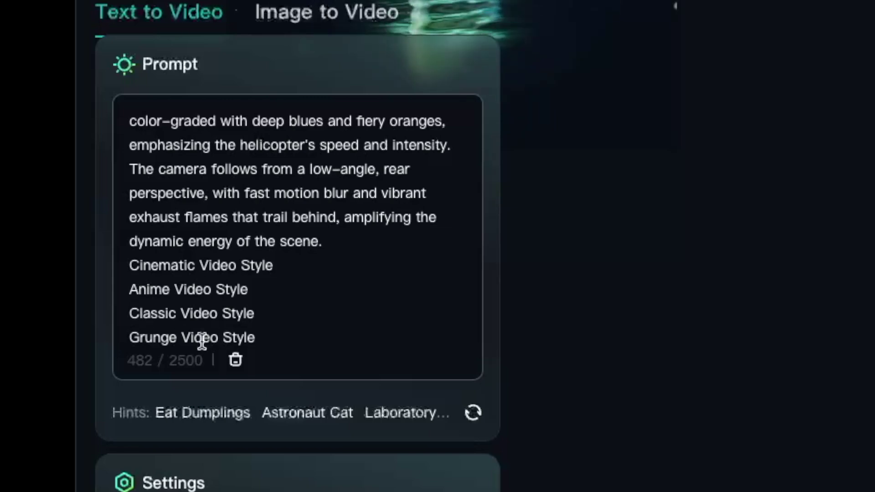
pyautogui.moveTo(285, 322); pyautogui.dragTo(125, 279)
pyautogui.press('BackSpace')
pyautogui.press('BackSpace')
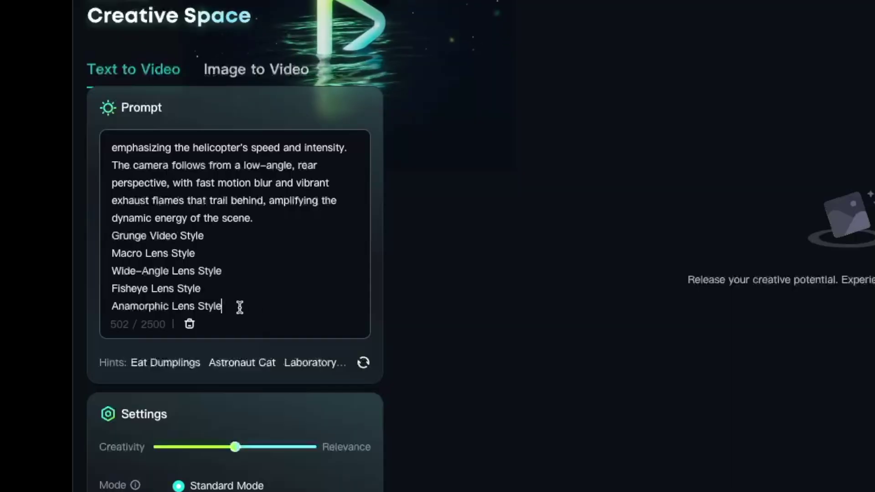
# Remove the Macro, Fisheye and Anamorphic lens lines, leaving Wide-Angle Lens Style.
pyautogui.moveTo(240, 307); pyautogui.dragTo(110, 256)
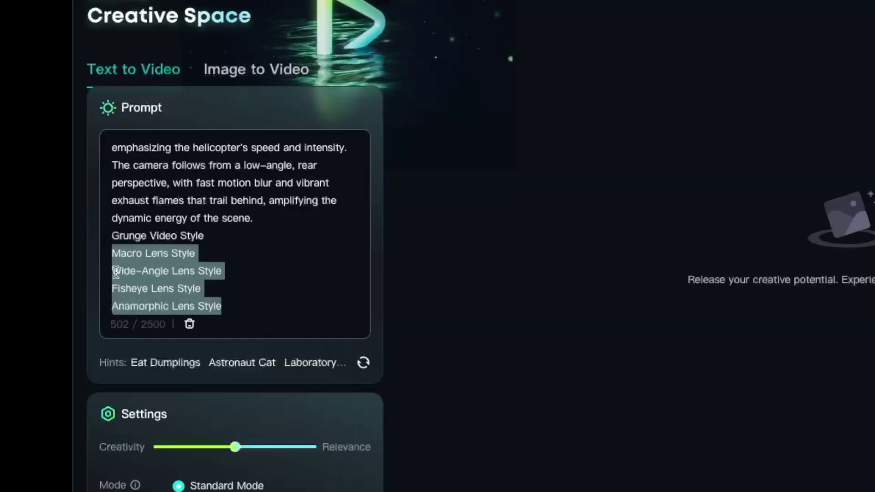
pyautogui.click(137, 303)
pyautogui.moveTo(209, 255); pyautogui.dragTo(110, 252)
pyautogui.press('BackSpace')
pyautogui.press('BackSpace')
pyautogui.moveTo(263, 285); pyautogui.dragTo(157, 286)
pyautogui.press('BackSpace')
pyautogui.press('BackSpace')
pyautogui.moveTo(247, 301); pyautogui.dragTo(152, 298)
pyautogui.press('BackSpace')
pyautogui.press('BackSpace')
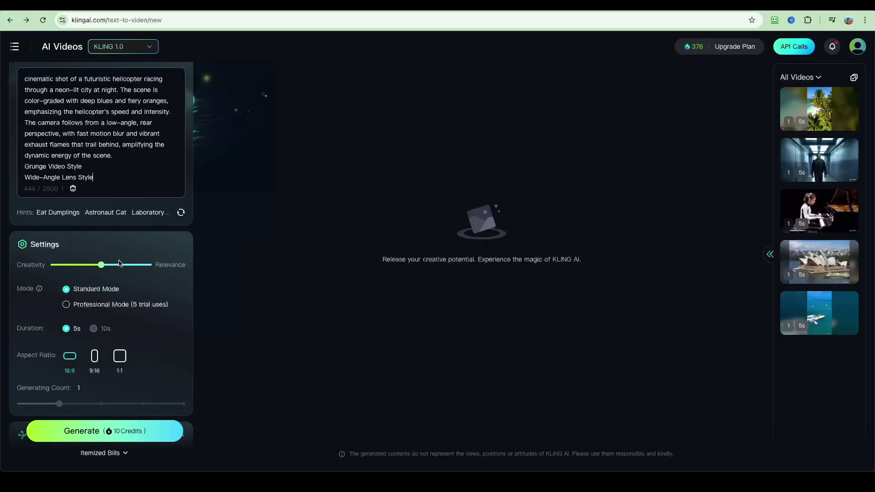
# Set the Creativity–Relevance balance to about 0.55.
pyautogui.scroll(-2, 114, 294)
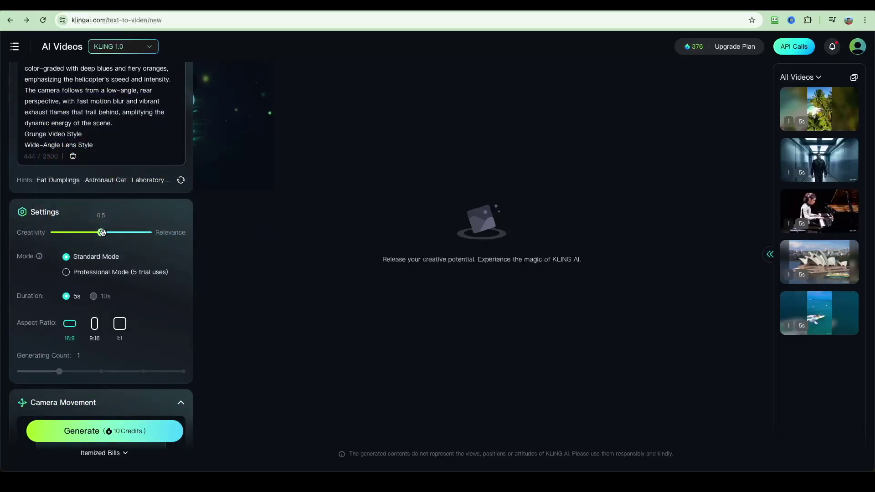
pyautogui.moveTo(102, 232); pyautogui.dragTo(58, 235)
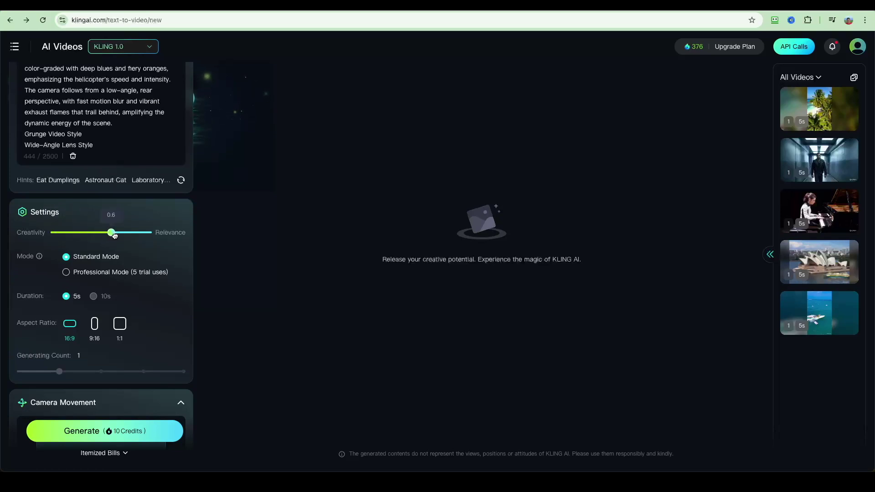
pyautogui.moveTo(117, 235)
pyautogui.mouseDown()
pyautogui.moveTo(148, 238)
pyautogui.moveTo(119, 239)
pyautogui.mouseUp()
# Switch the helicopter video to Professional Mode with 5 s duration and 16:9 ratio.
pyautogui.moveTo(94, 268)
pyautogui.click(65, 272)
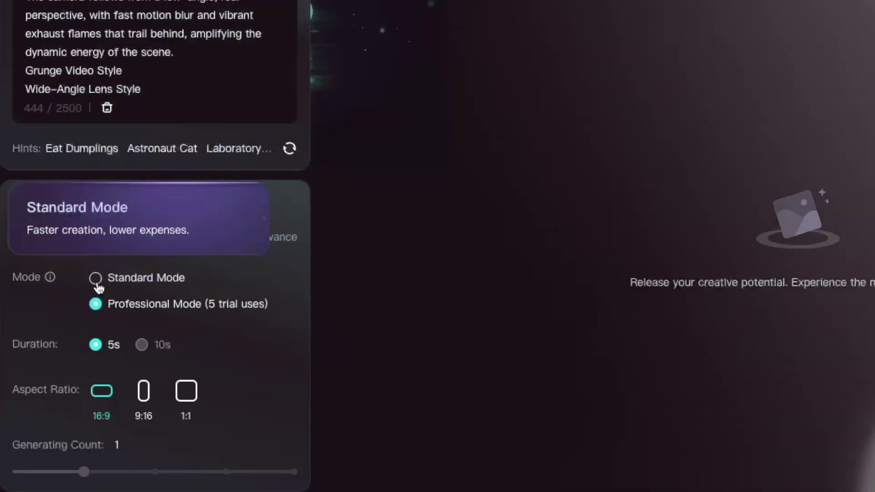
pyautogui.click(66, 257)
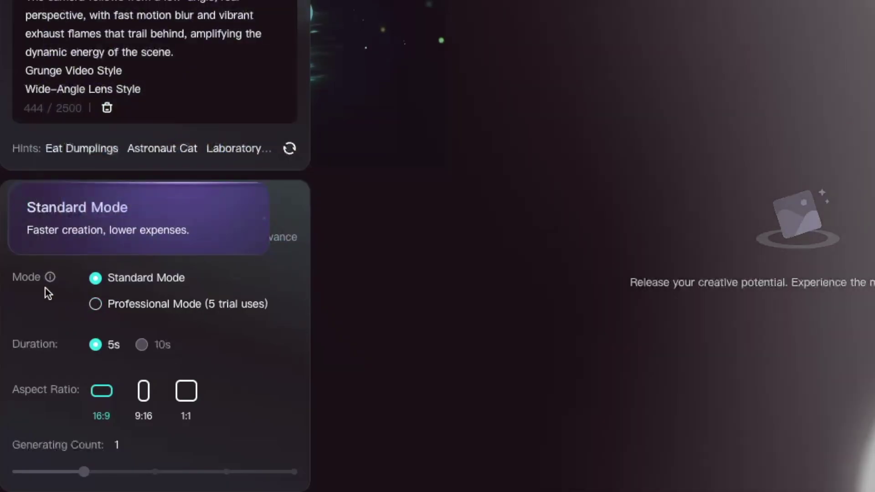
pyautogui.scroll(-1, 42, 296)
pyautogui.click(94, 209)
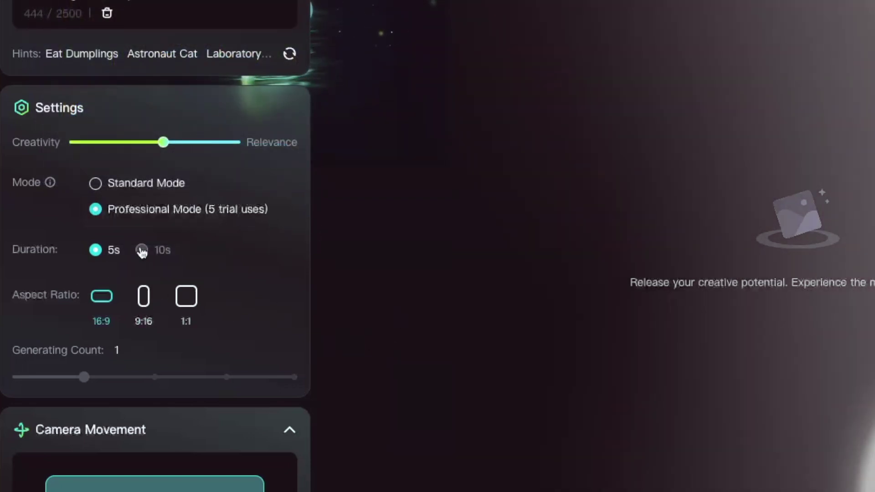
pyautogui.moveTo(145, 251)
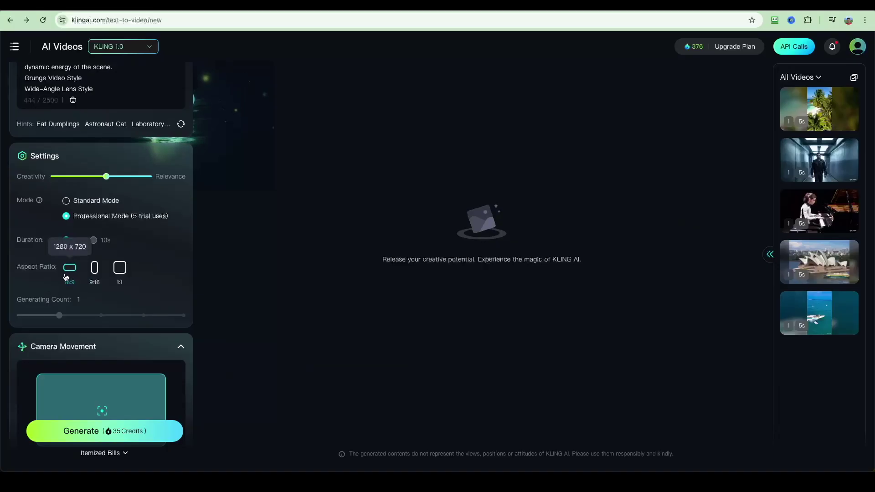
pyautogui.scroll(-3, 66, 277)
pyautogui.scroll(-2, 183, 310)
# Keep Camera Movement as camera control and generate the helicopter video for 35 credits.
pyautogui.click(127, 296)
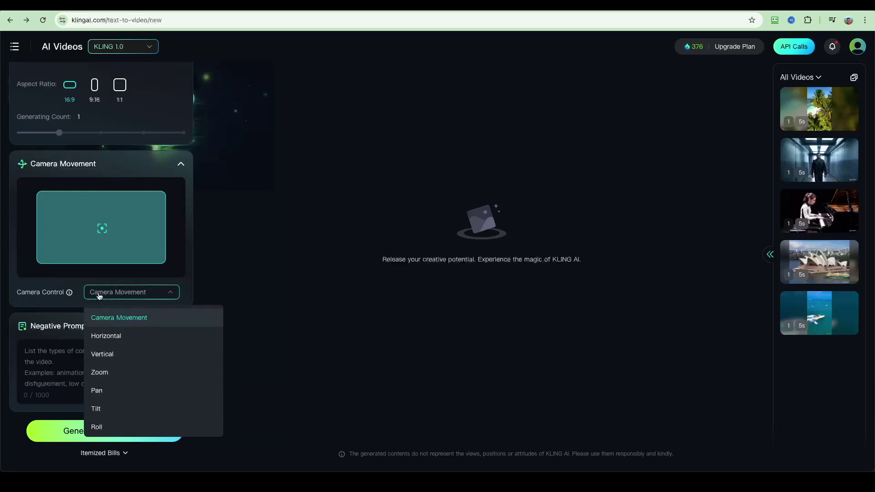
pyautogui.click(99, 296)
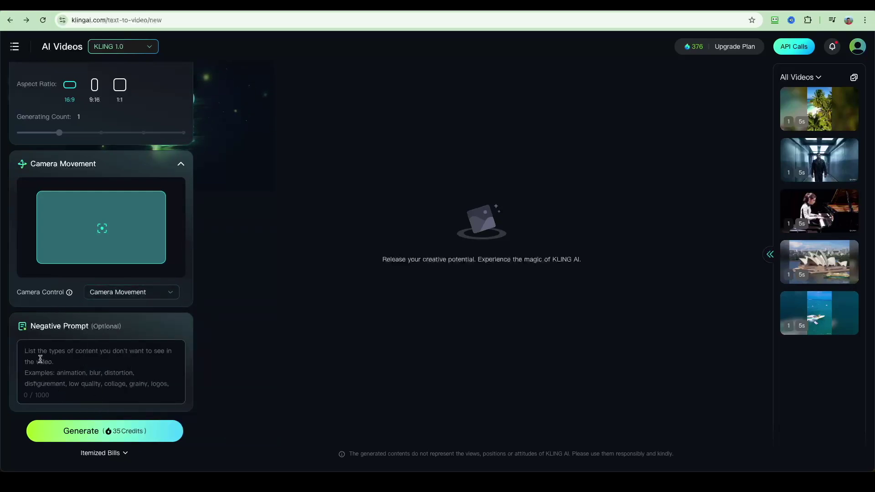
pyautogui.scroll(10, 138, 397)
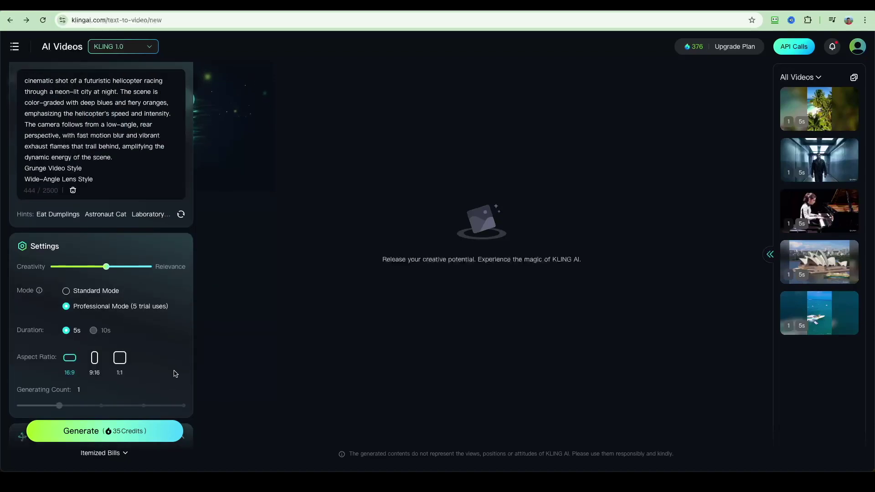
pyautogui.click(73, 434)
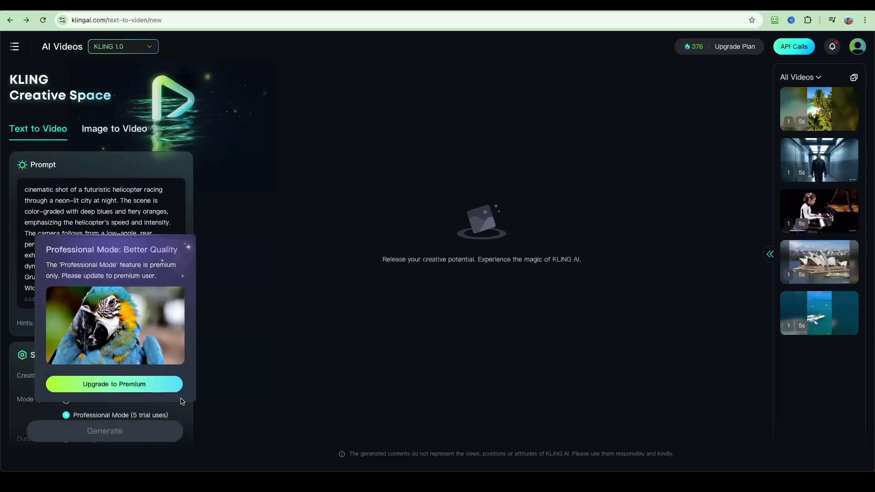
pyautogui.scroll(-6, 179, 346)
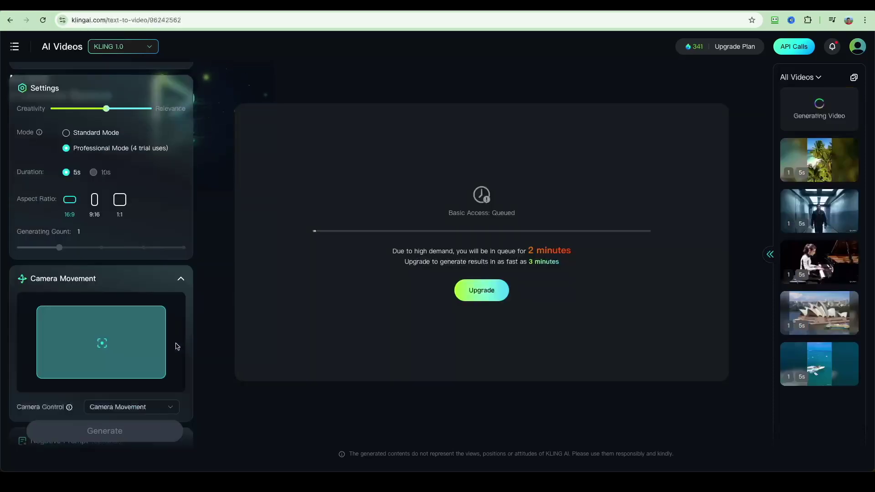
# Switch to Image to Video and paste the prepared cartoon bird prompt.
pyautogui.scroll(6, 179, 355)
pyautogui.click(105, 132)
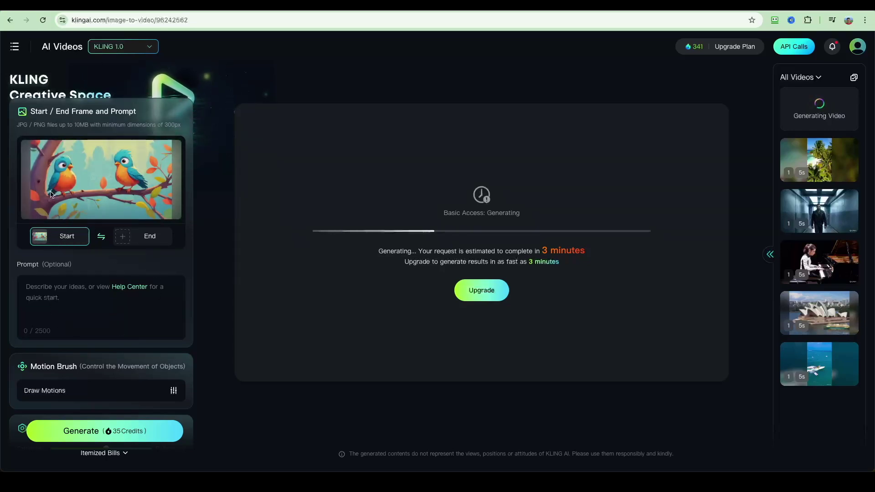
pyautogui.moveTo(34, 245)
pyautogui.click(55, 298)
pyautogui.write('Cartoon style. Two birds are chirping and flapping their wings. Colourful kids vibe.')
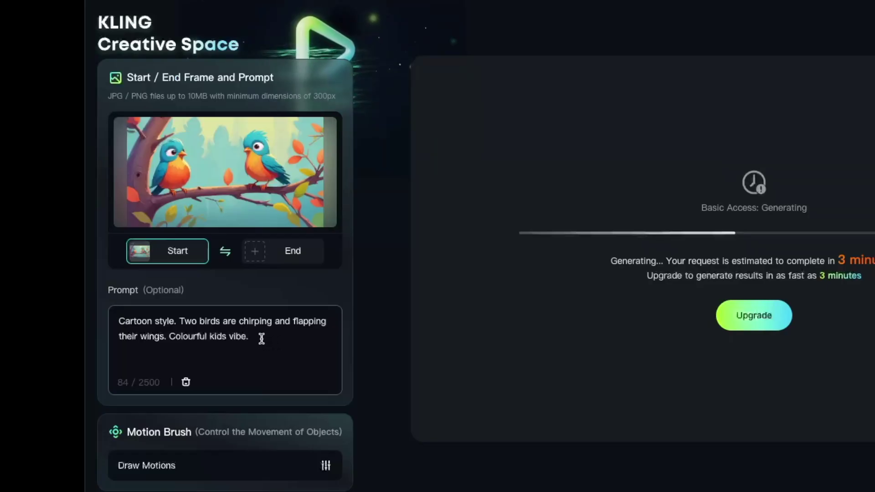
# End the bird prompt with 'The bird is moving right to left.'.
pyautogui.moveTo(262, 338); pyautogui.dragTo(185, 323)
pyautogui.click(153, 346)
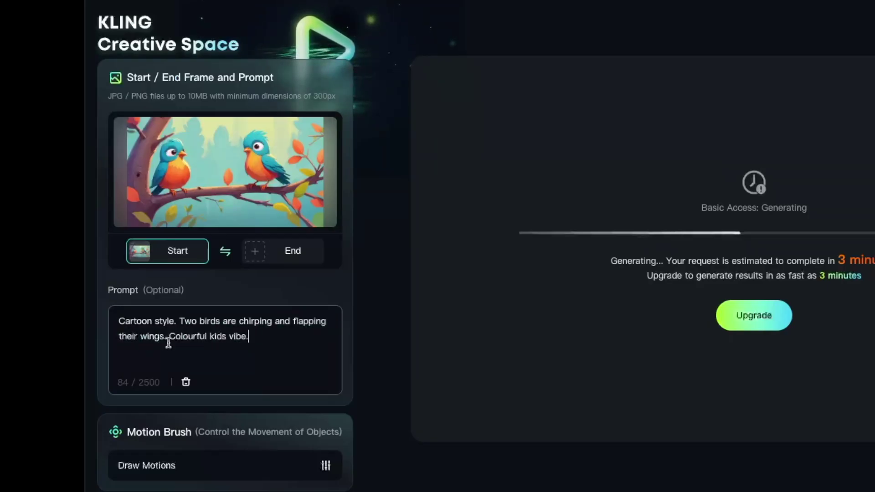
pyautogui.scroll(-2, 272, 338)
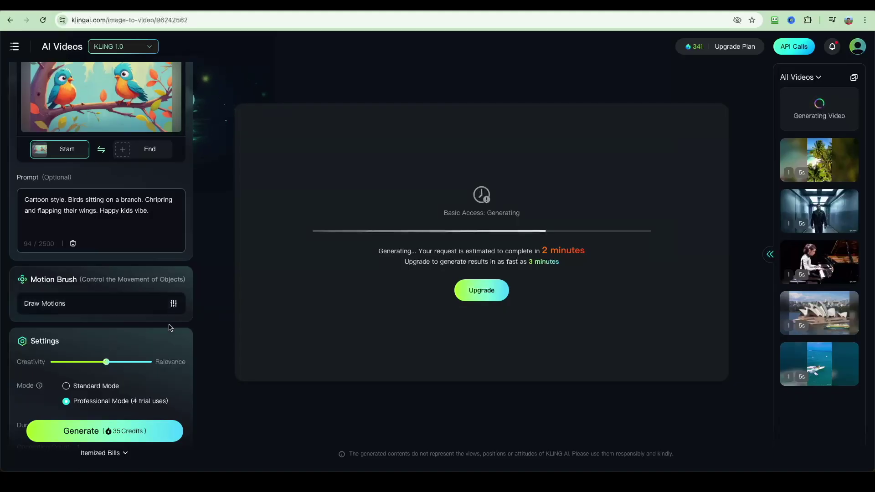
pyautogui.scroll(1, 163, 301)
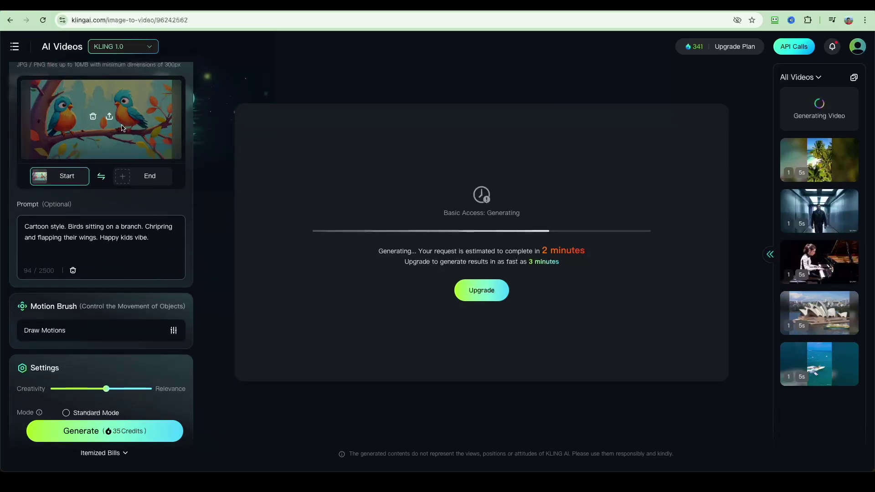
pyautogui.click(160, 247)
pyautogui.write('The bird is moving right to left.')
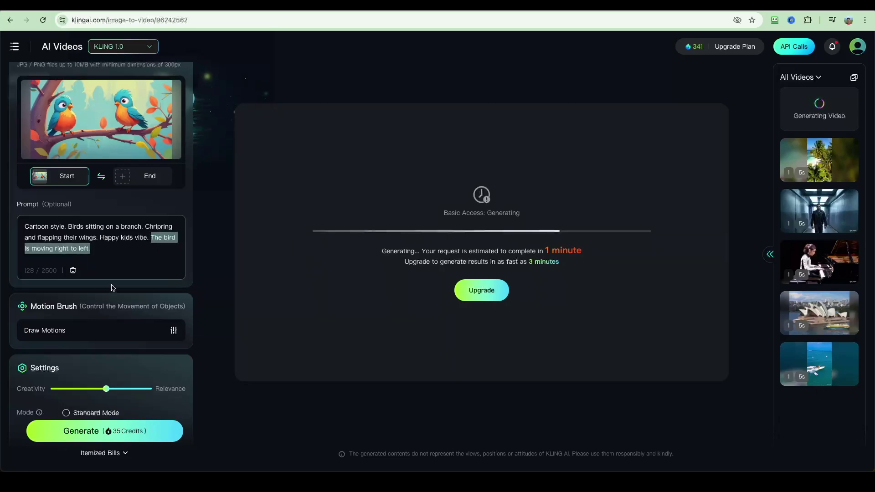
pyautogui.click(174, 331)
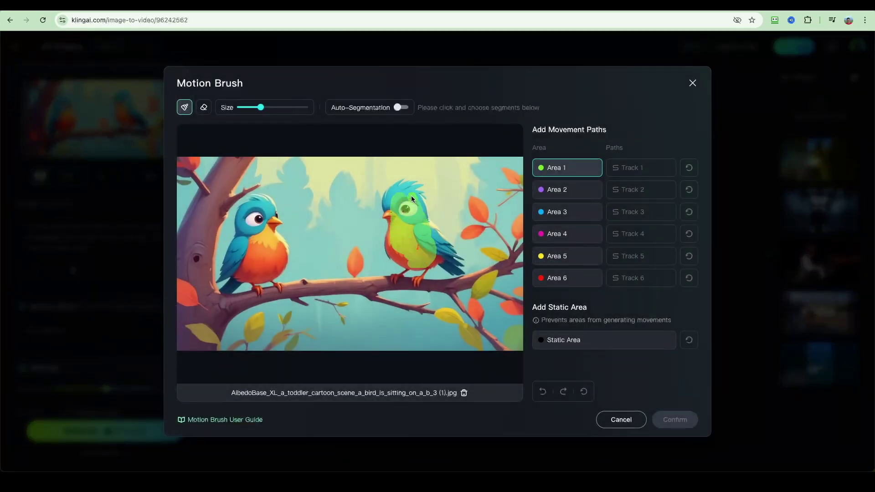
# Give the right-hand bird a leftward Track 1 path, confirm it, and generate the video.
pyautogui.click(632, 171)
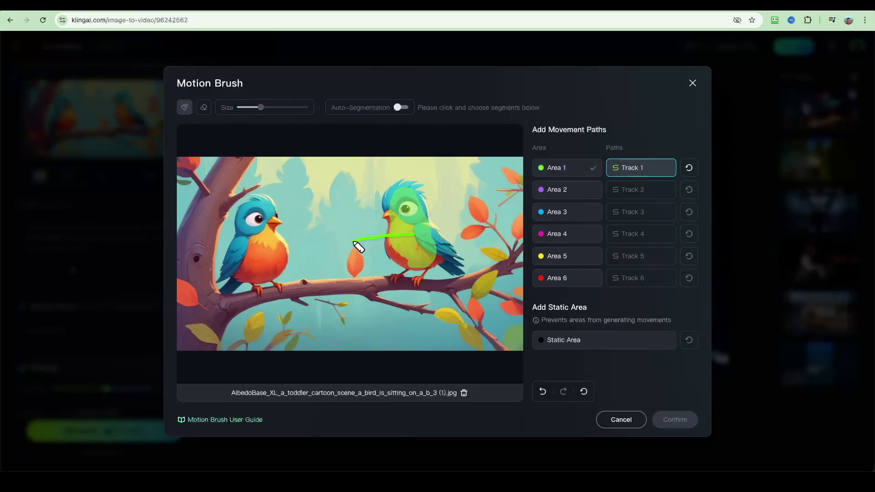
pyautogui.moveTo(356, 246); pyautogui.dragTo(350, 247)
pyautogui.click(675, 420)
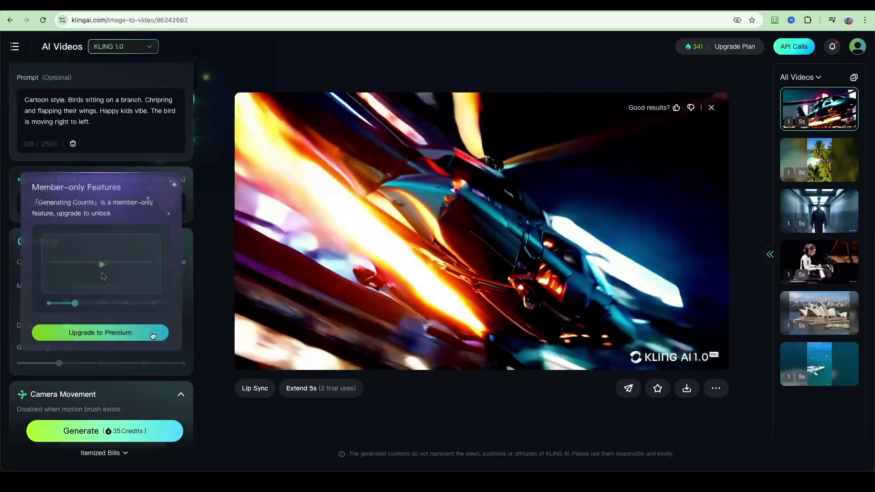
pyautogui.moveTo(81, 307)
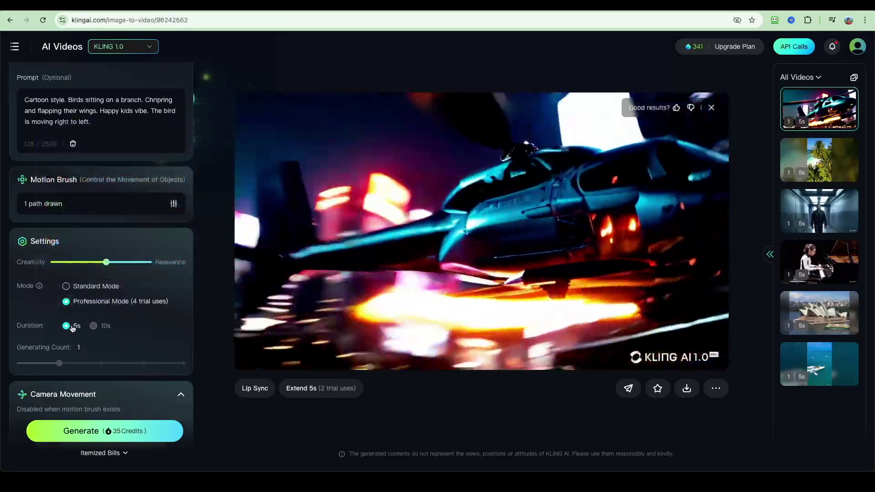
pyautogui.scroll(-4, 185, 365)
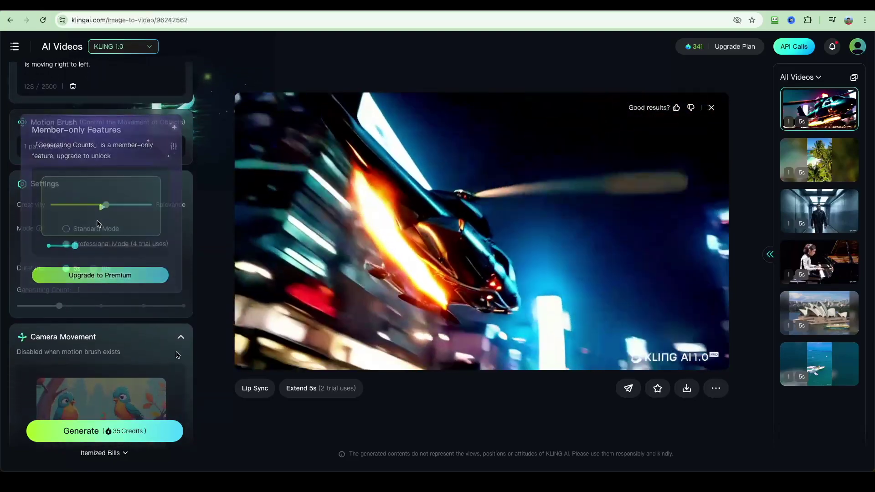
pyautogui.scroll(-2, 184, 365)
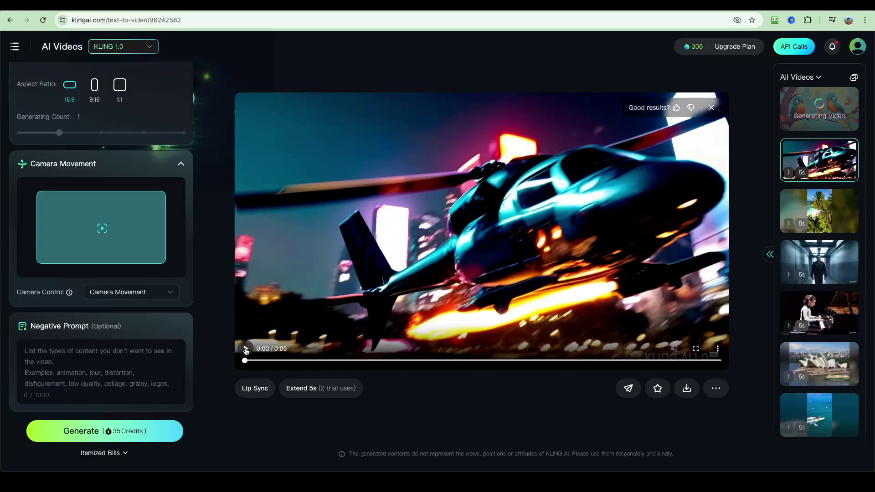
# Play back the 5 s neon-city helicopter video in the preview area.
pyautogui.click(245, 349)
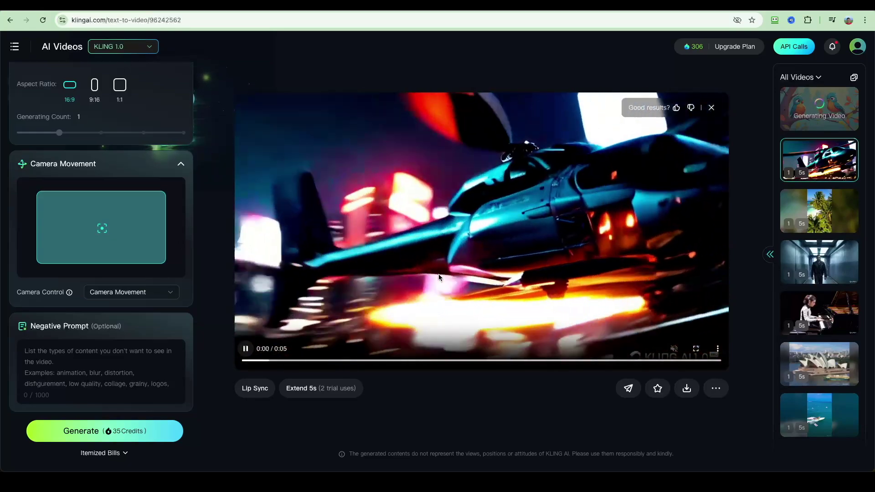
pyautogui.scroll(5, 414, 259)
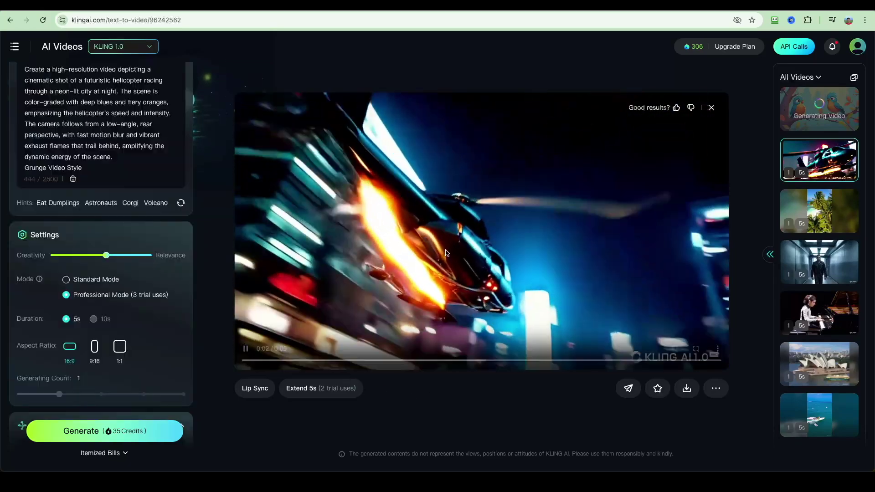
pyautogui.moveTo(295, 394)
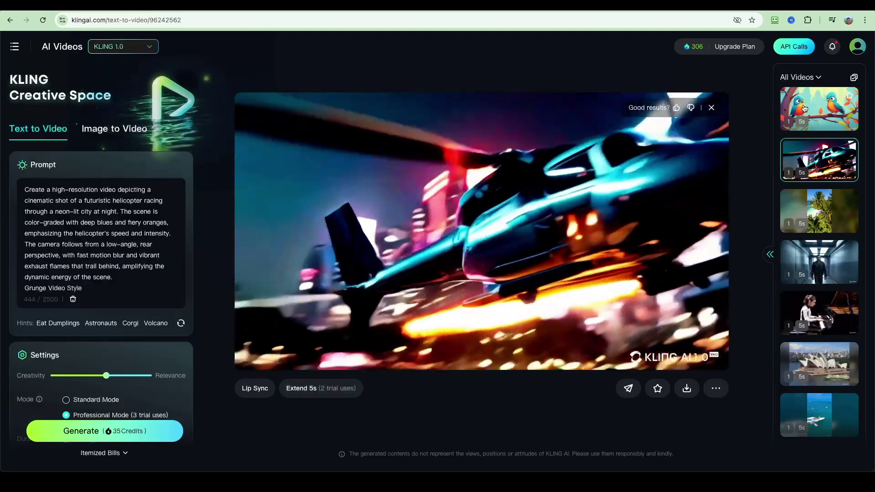
# Open the finished cartoon bird video from the All Videos list.
pyautogui.click(802, 108)
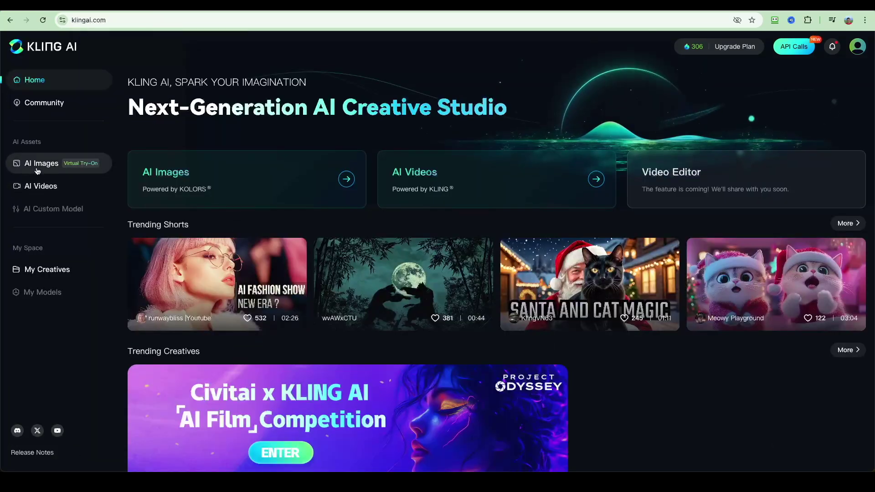
# Generate two Virtual Try-On images of a custom model photo in the navy-and-white striped jumper.
pyautogui.click(38, 169)
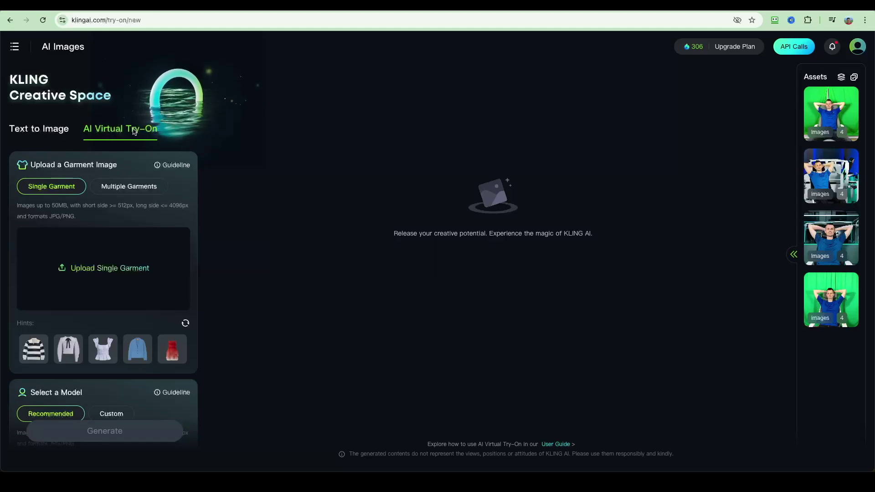
pyautogui.scroll(-3, 105, 227)
pyautogui.click(112, 294)
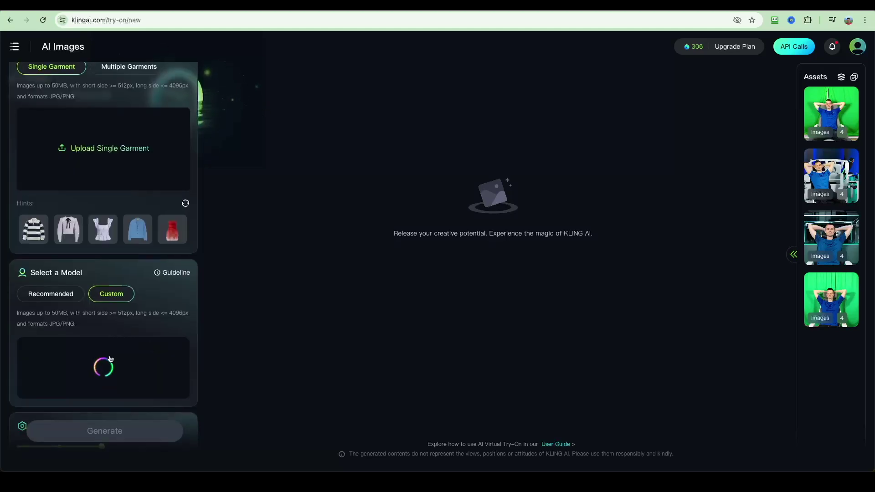
pyautogui.scroll(-1, 82, 293)
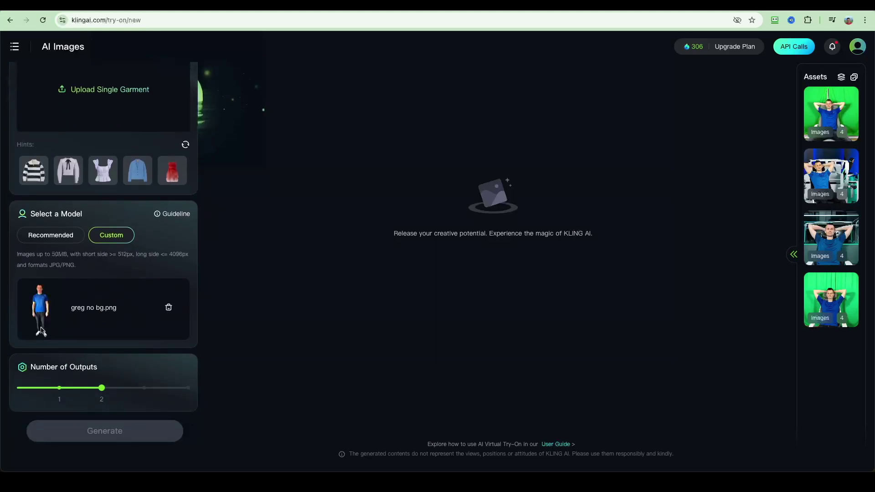
pyautogui.scroll(1, 57, 325)
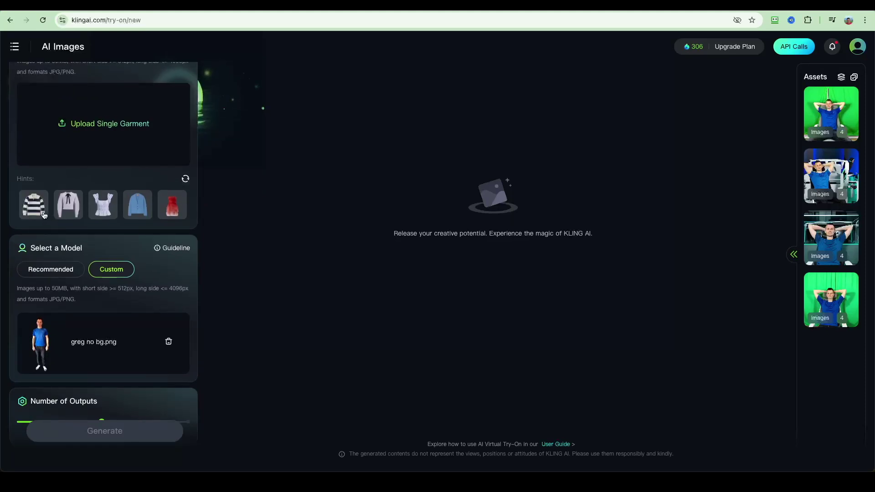
pyautogui.click(43, 213)
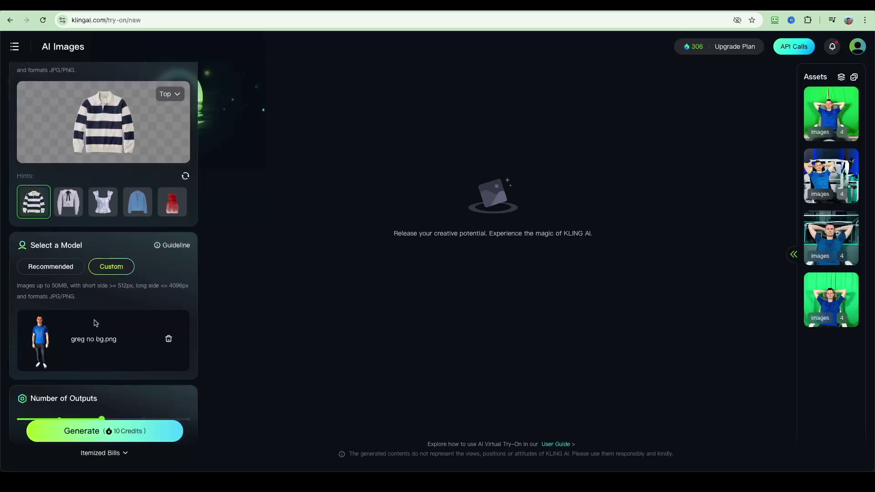
pyautogui.scroll(-1, 105, 109)
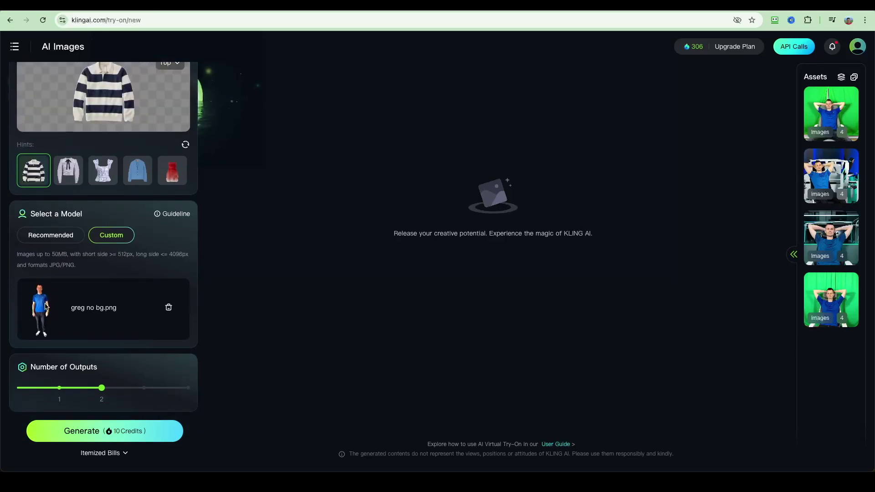
pyautogui.click(63, 436)
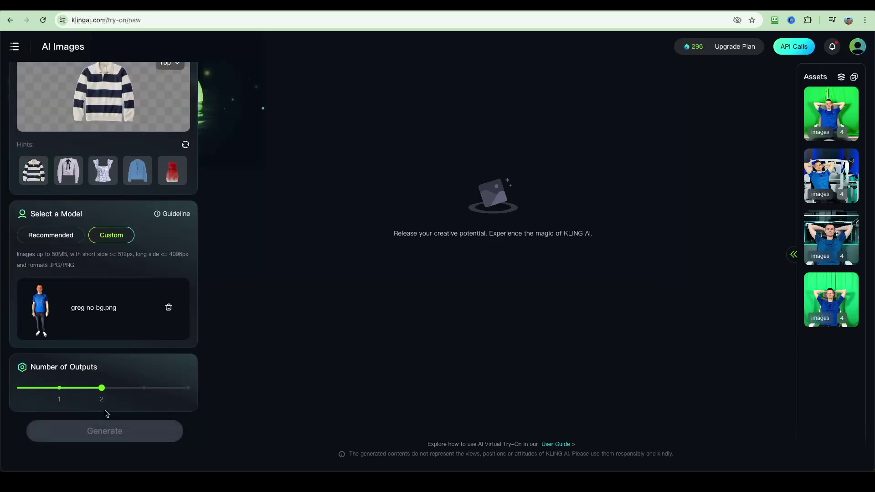
pyautogui.scroll(1, 114, 314)
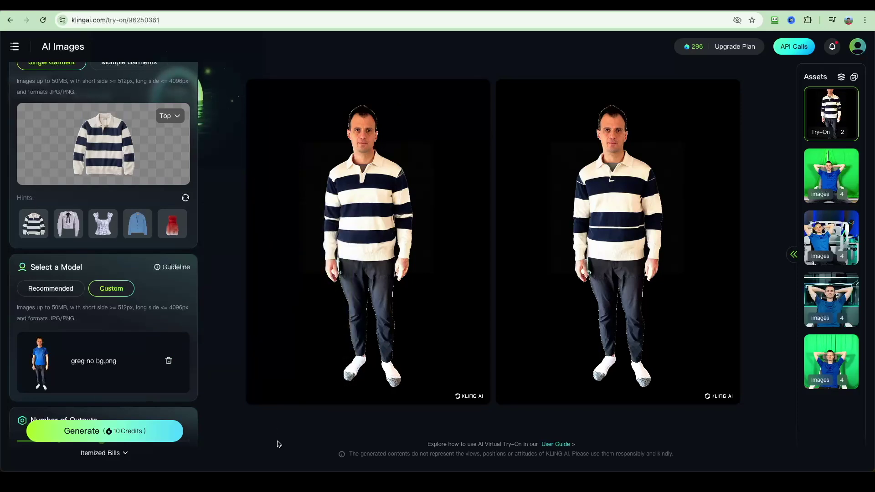
pyautogui.click(437, 200)
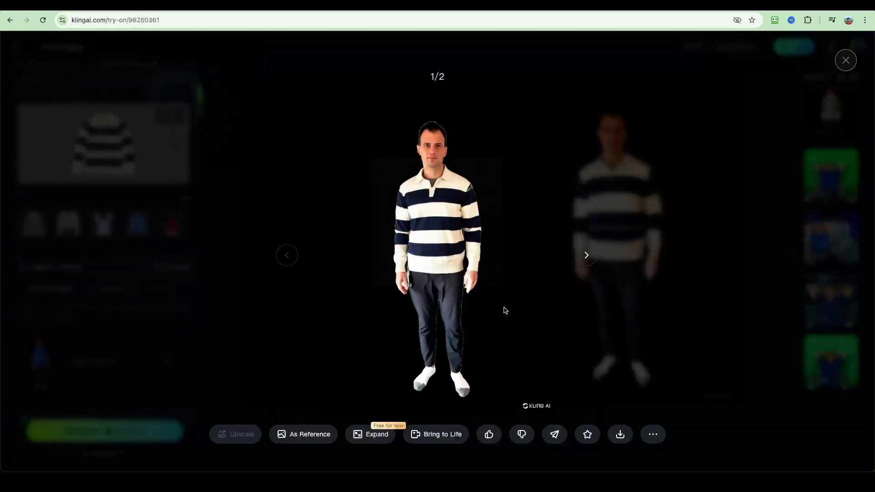
pyautogui.click(423, 399)
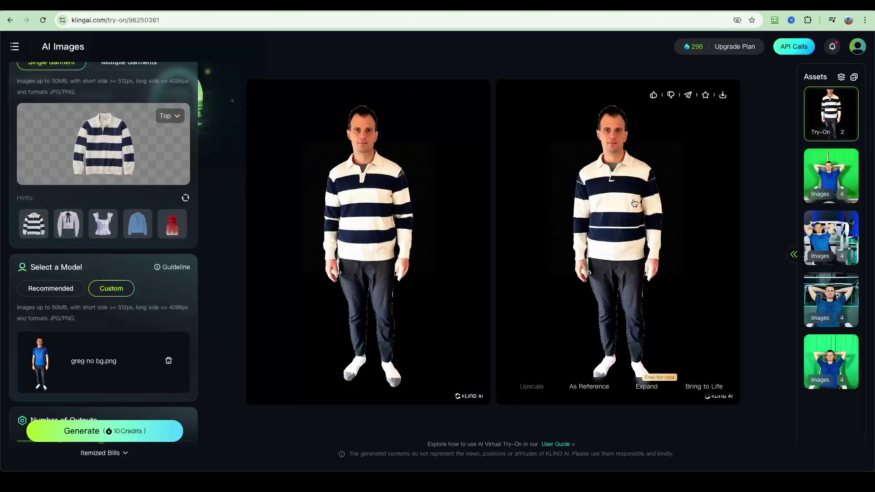
pyautogui.click(632, 221)
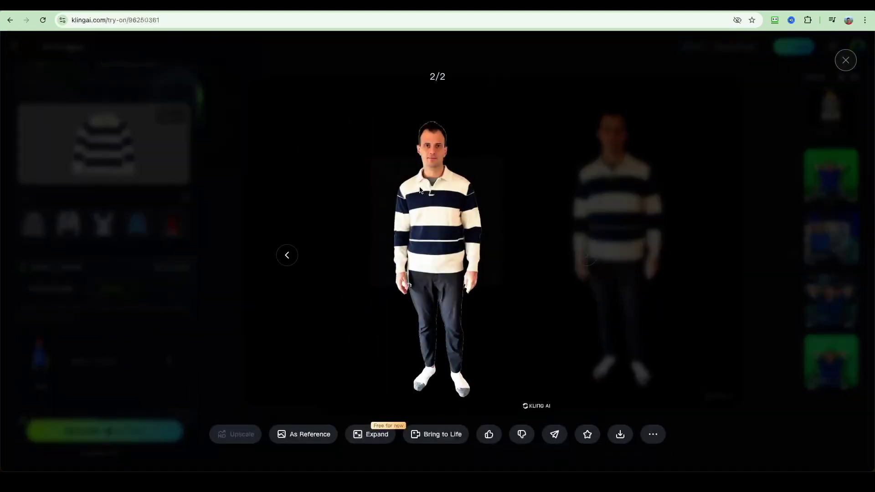
pyautogui.click(841, 67)
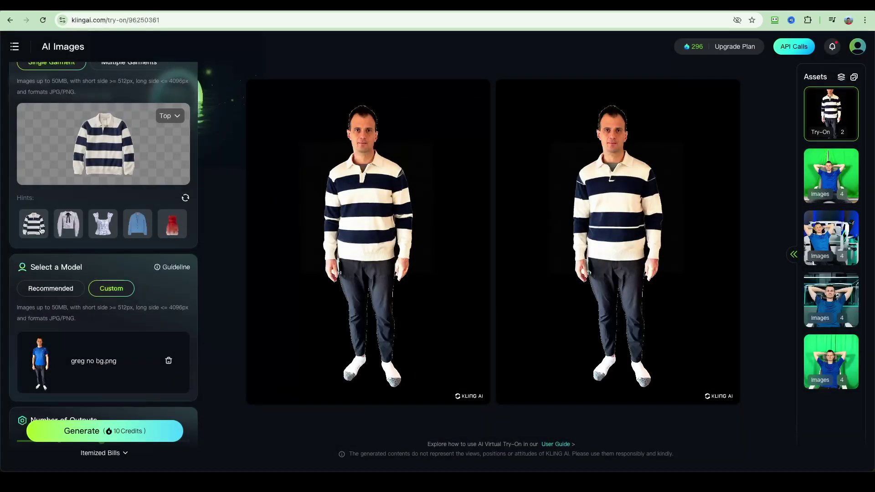
pyautogui.scroll(3, 65, 204)
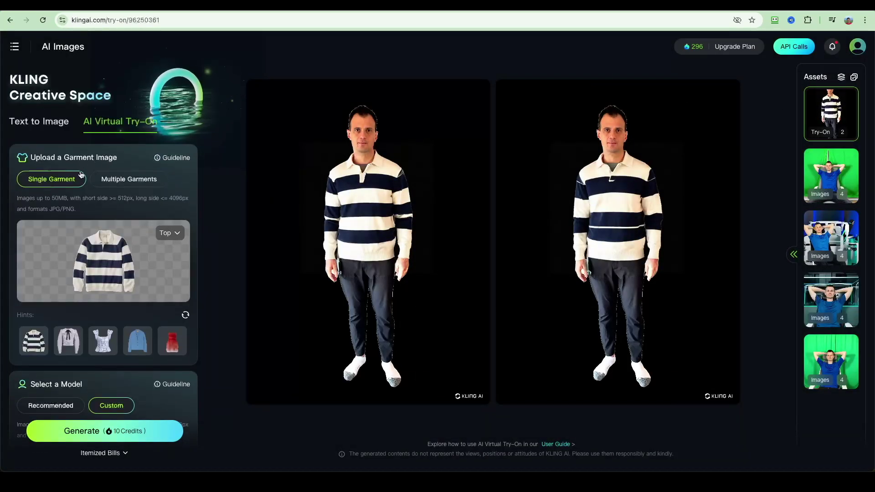
pyautogui.scroll(-2, 81, 177)
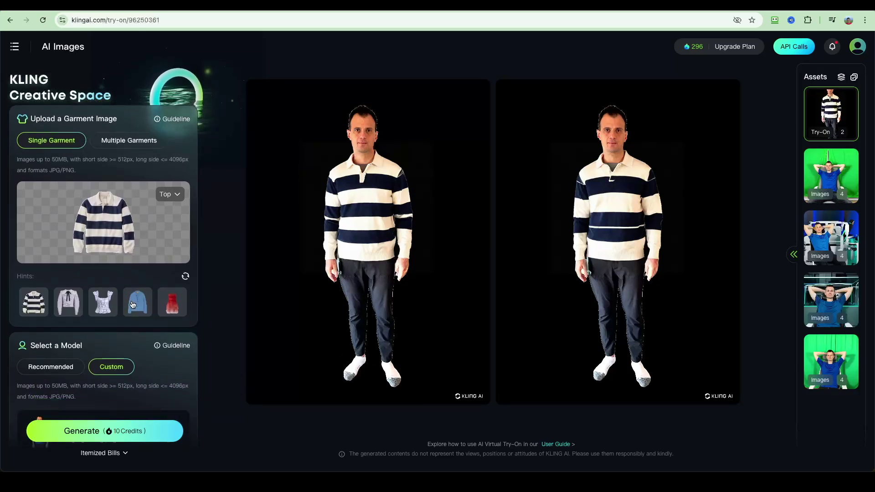
# Paste the 'Beautiful angel' glowing-makeup prompt into the Text to Image prompt box.
pyautogui.scroll(2, 21, 111)
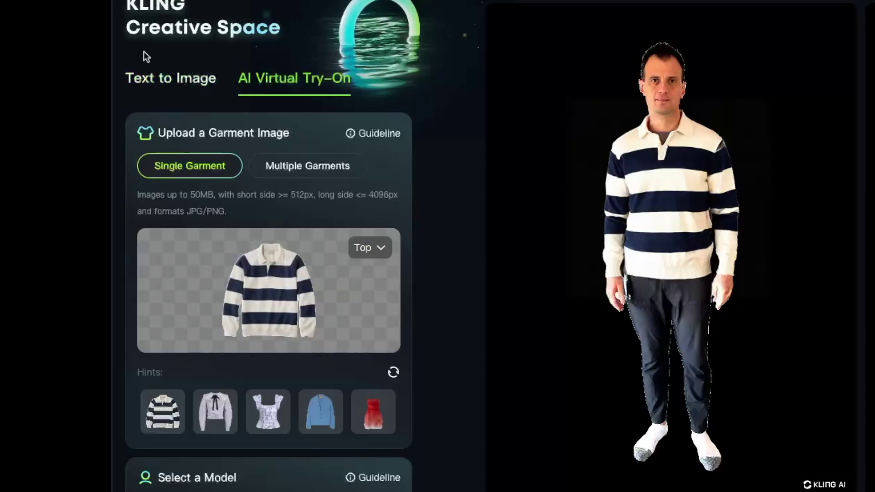
pyautogui.click(156, 86)
pyautogui.click(198, 187)
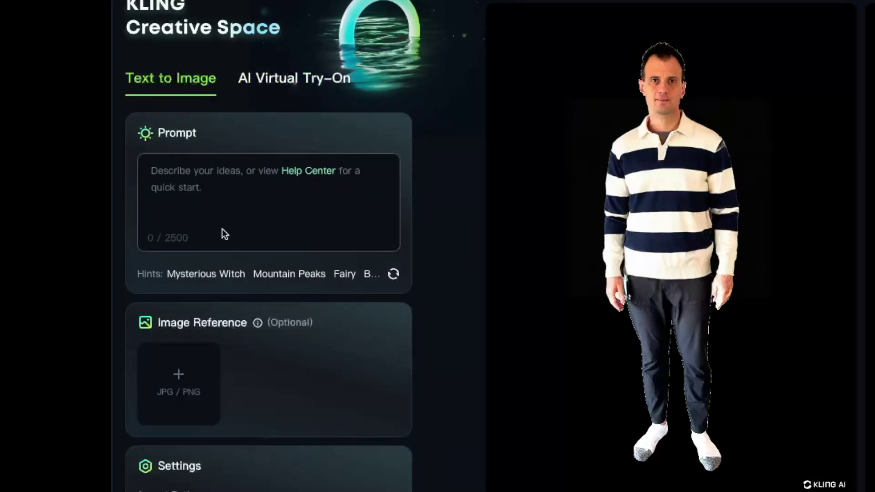
pyautogui.scroll(-2, 233, 211)
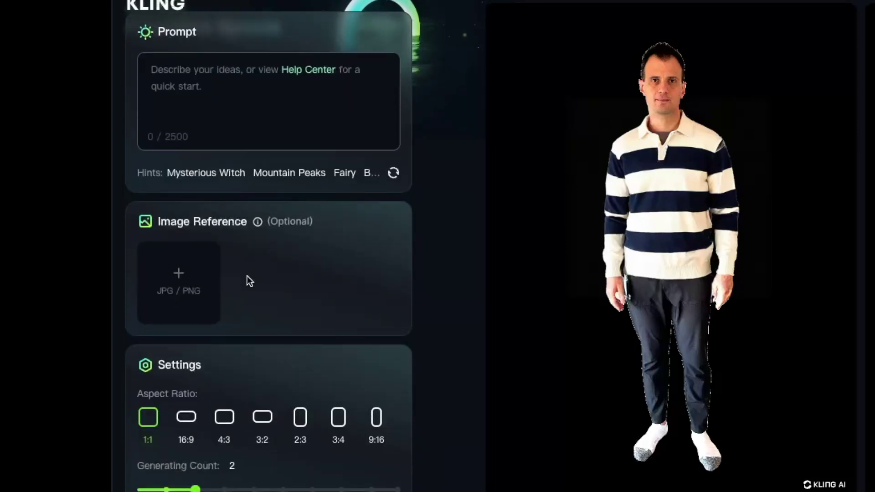
pyautogui.scroll(2, 314, 301)
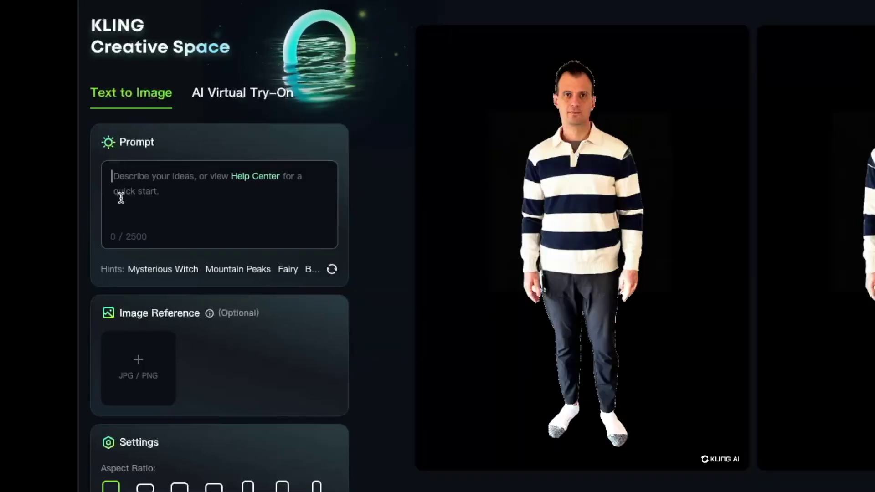
pyautogui.write("Beautiful angel, extremely subtle glowing inlaid subdermal algorithmic OLED bibliograffiti makeup with gentle soft subsurface scattering, sublime minimalist dynamic curvatures, cybernetic influences and ambience, delicate focus on the model's detailed eyes, iconic pose and expression, surreal freeform background architectural curvature, minimalism, human enlightenment, digital bibliograffiti inscription, natural light, shallow depth of field, tilt-shift, backlit, close up view of eyes,")
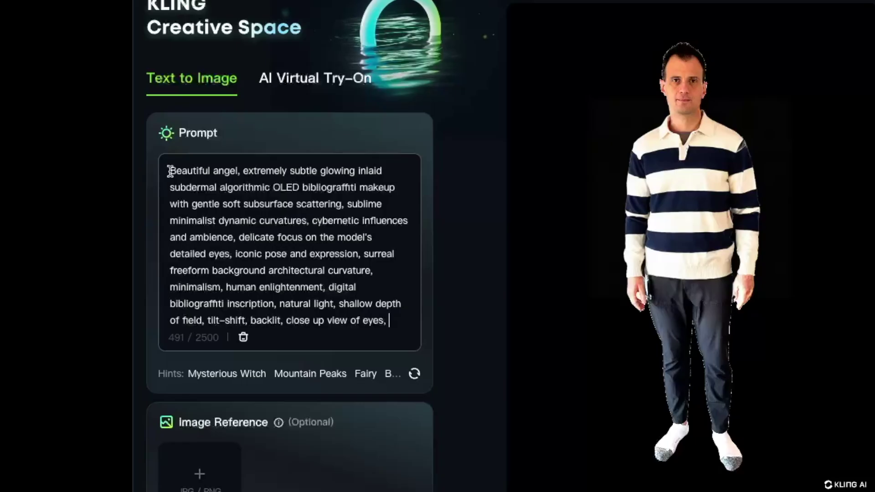
# Check the pasted prompt text and set the image aspect ratio to 1:1.
pyautogui.moveTo(25, 190); pyautogui.dragTo(82, 195)
pyautogui.moveTo(257, 179); pyautogui.dragTo(389, 318)
pyautogui.scroll(-1, 371, 291)
pyautogui.click(371, 291)
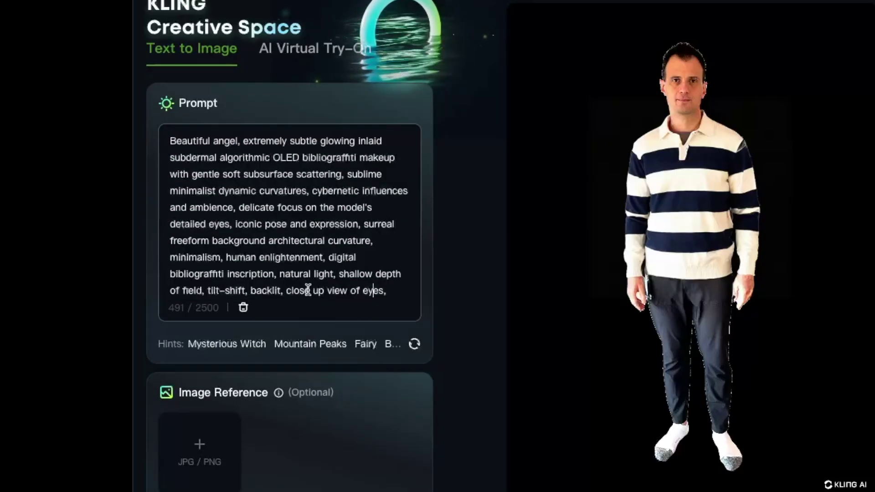
pyautogui.scroll(-1, 286, 302)
pyautogui.scroll(-1, 200, 408)
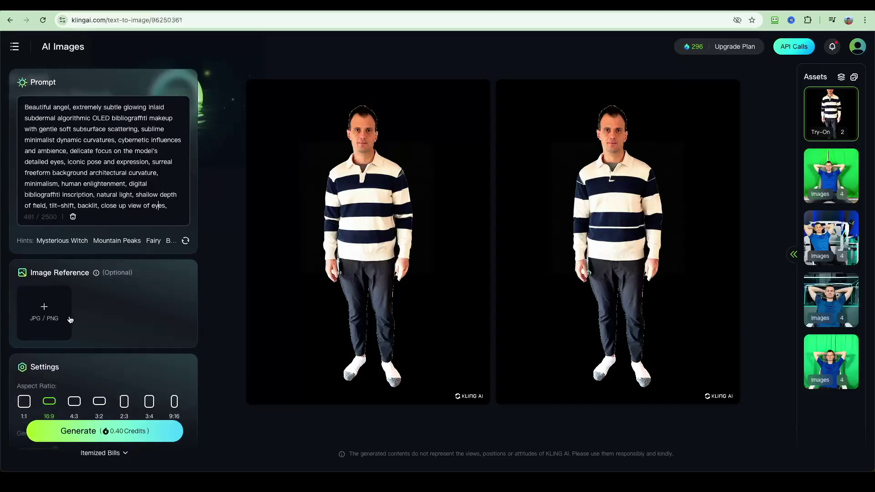
pyautogui.scroll(-1, 105, 297)
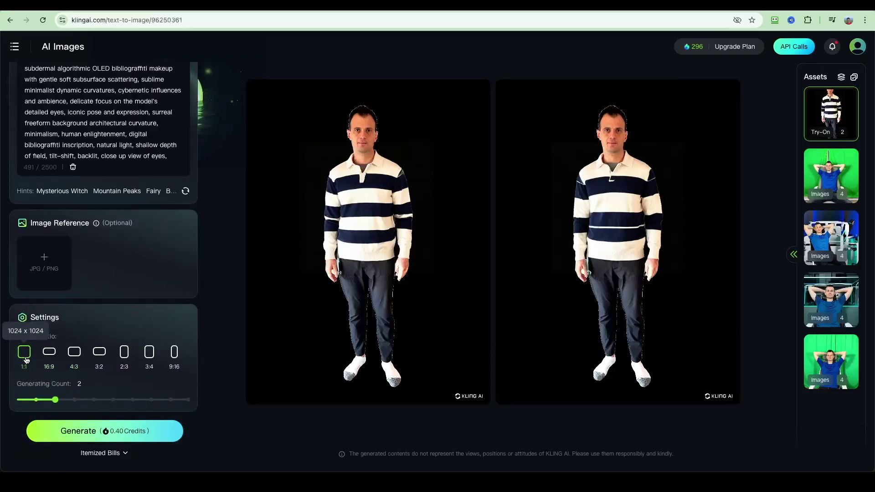
pyautogui.click(41, 359)
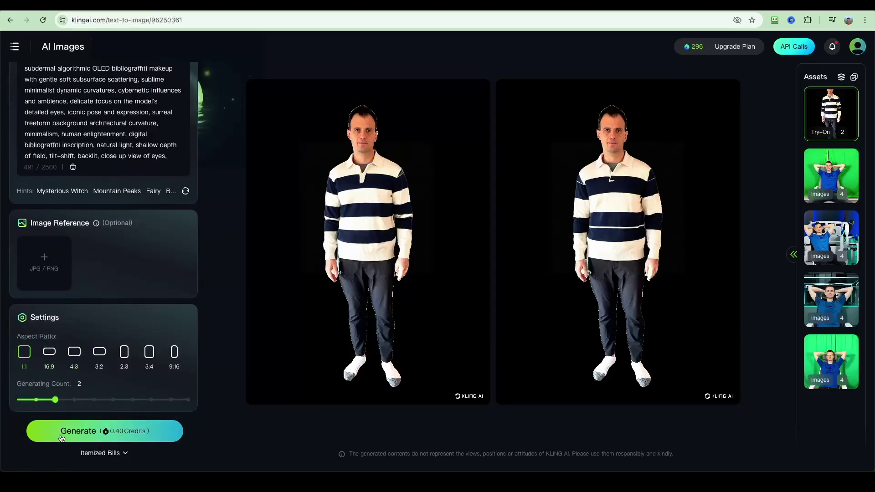
# Generate two 1:1 close-up portraits of a woman with glowing speckled makeup.
pyautogui.click(117, 439)
pyautogui.moveTo(351, 249)
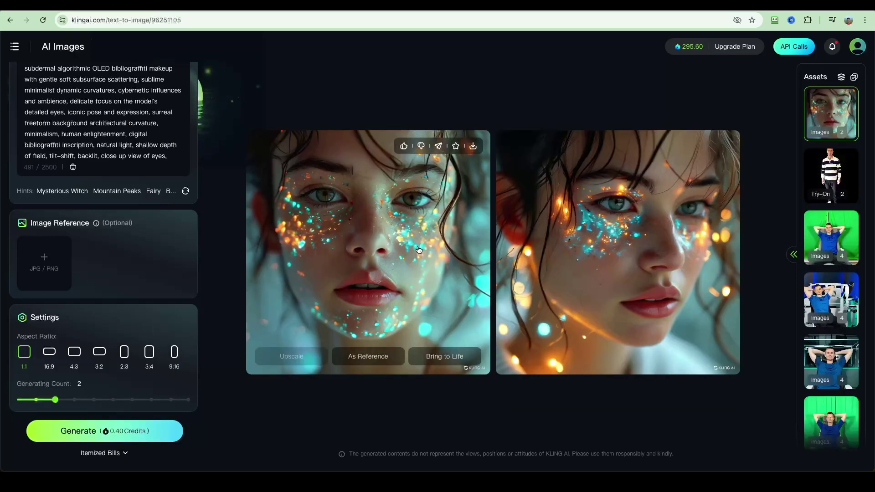
pyautogui.moveTo(582, 245)
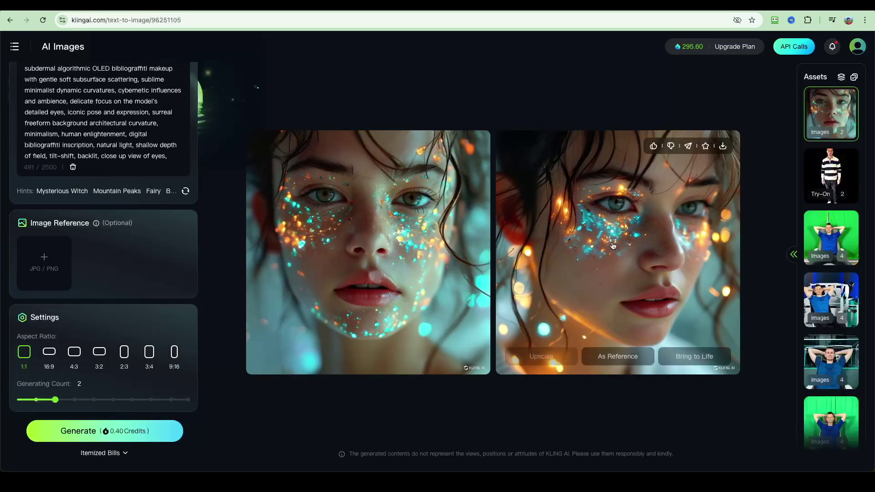
pyautogui.moveTo(421, 265)
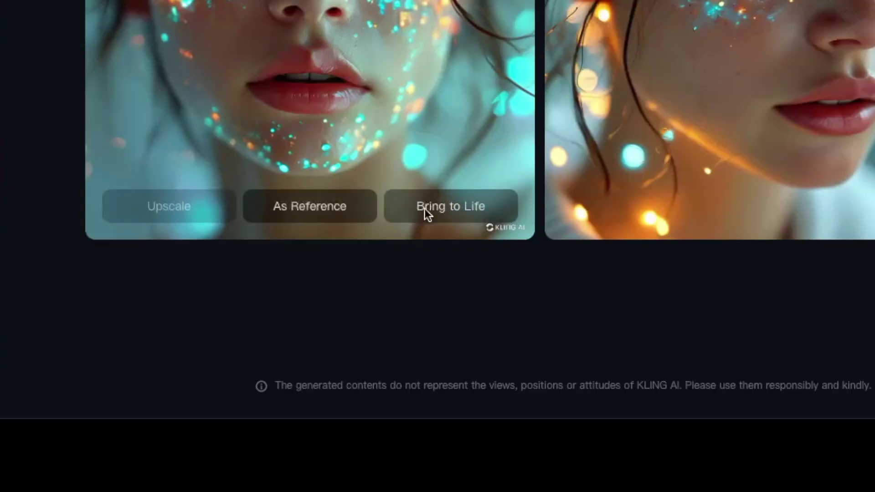
pyautogui.click(424, 208)
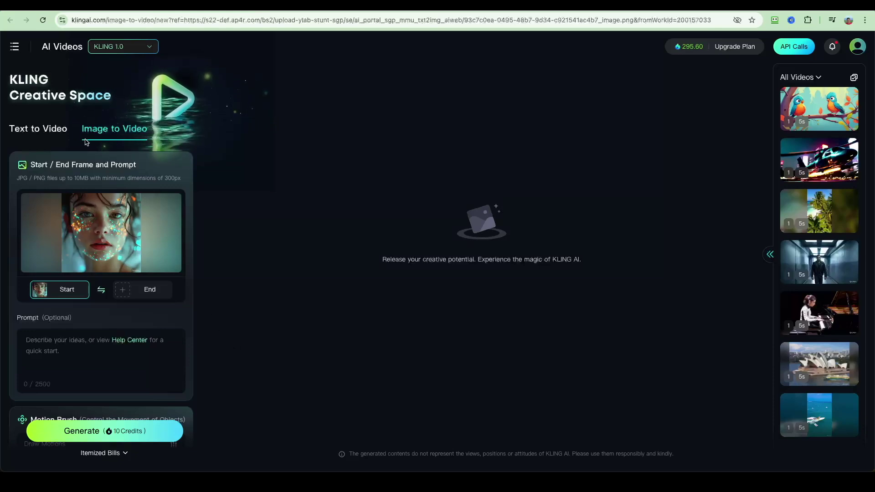
pyautogui.scroll(-5, 167, 324)
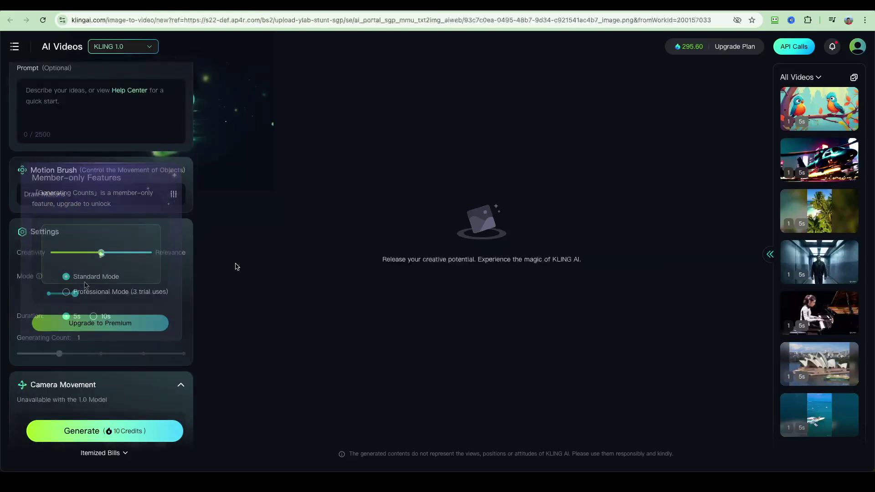
pyautogui.scroll(2, 131, 284)
pyautogui.scroll(1, 131, 284)
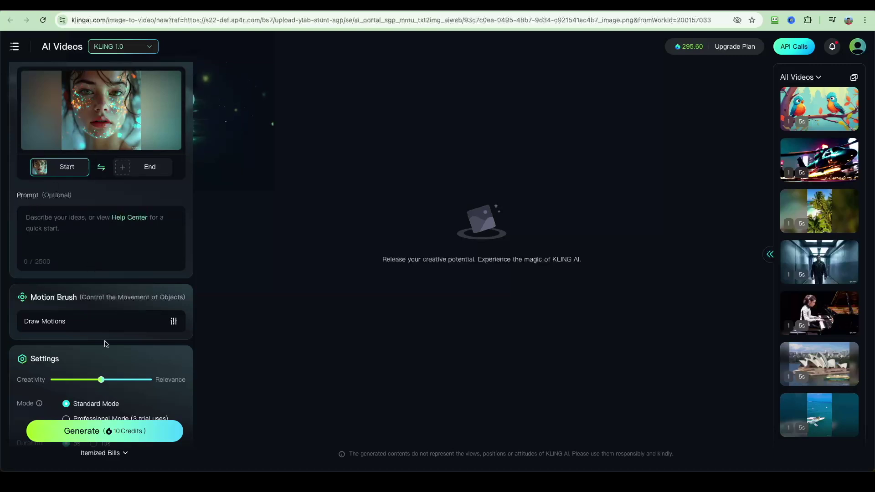
pyautogui.scroll(3, 98, 237)
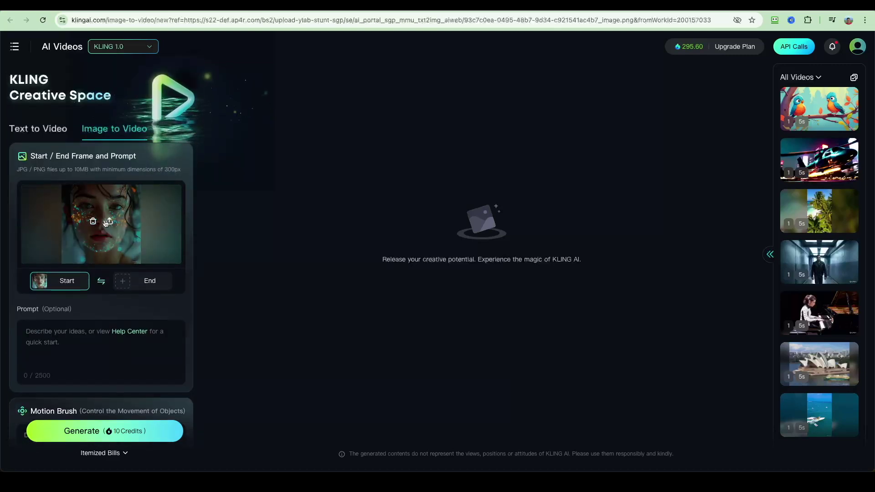